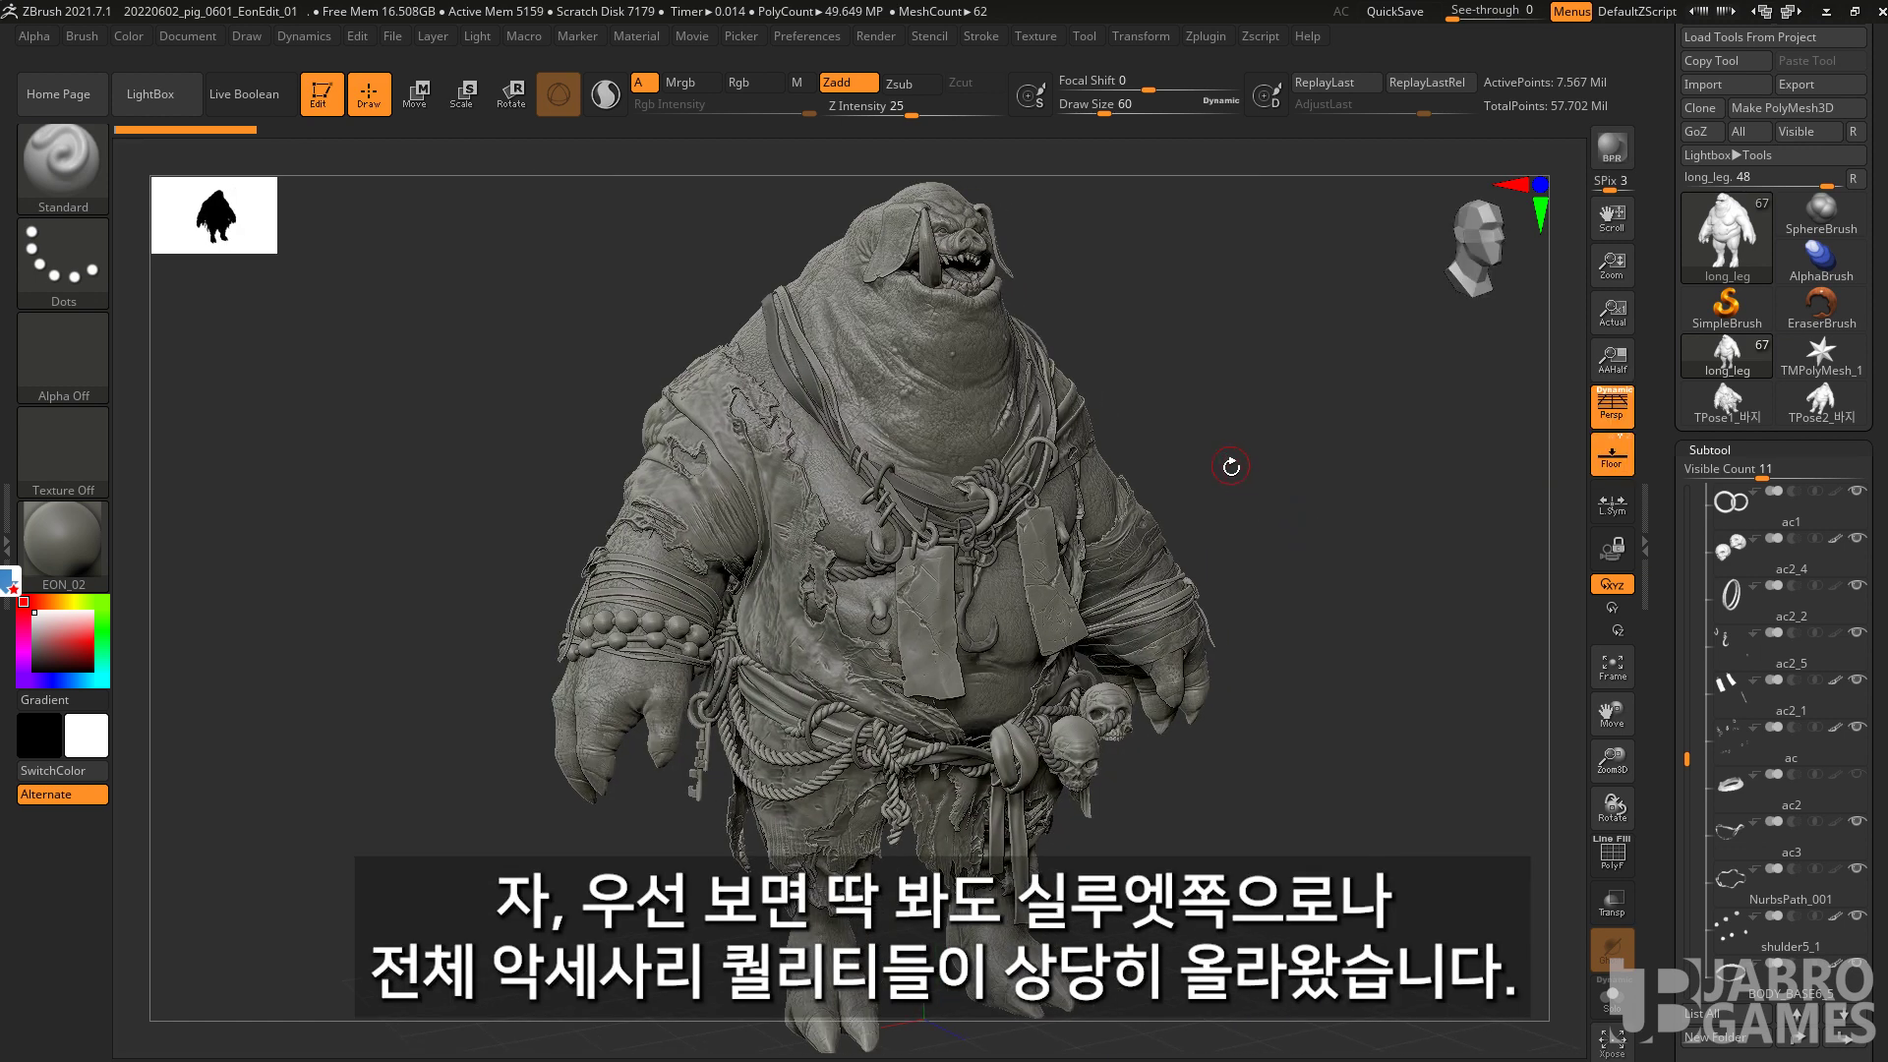
Step: Rotate the pig-orc sculpt to match the back-view concept art for comparison
{"action": "mouse_move", "coordinate": [1247, 446]}
{"action": "left_mouse_down"}
{"action": "mouse_move", "coordinate": [1212, 478]}
{"action": "mouse_move", "coordinate": [1369, 507]}
{"action": "mouse_move", "coordinate": [1312, 303]}
{"action": "mouse_move", "coordinate": [1370, 433]}
{"action": "left_mouse_up"}
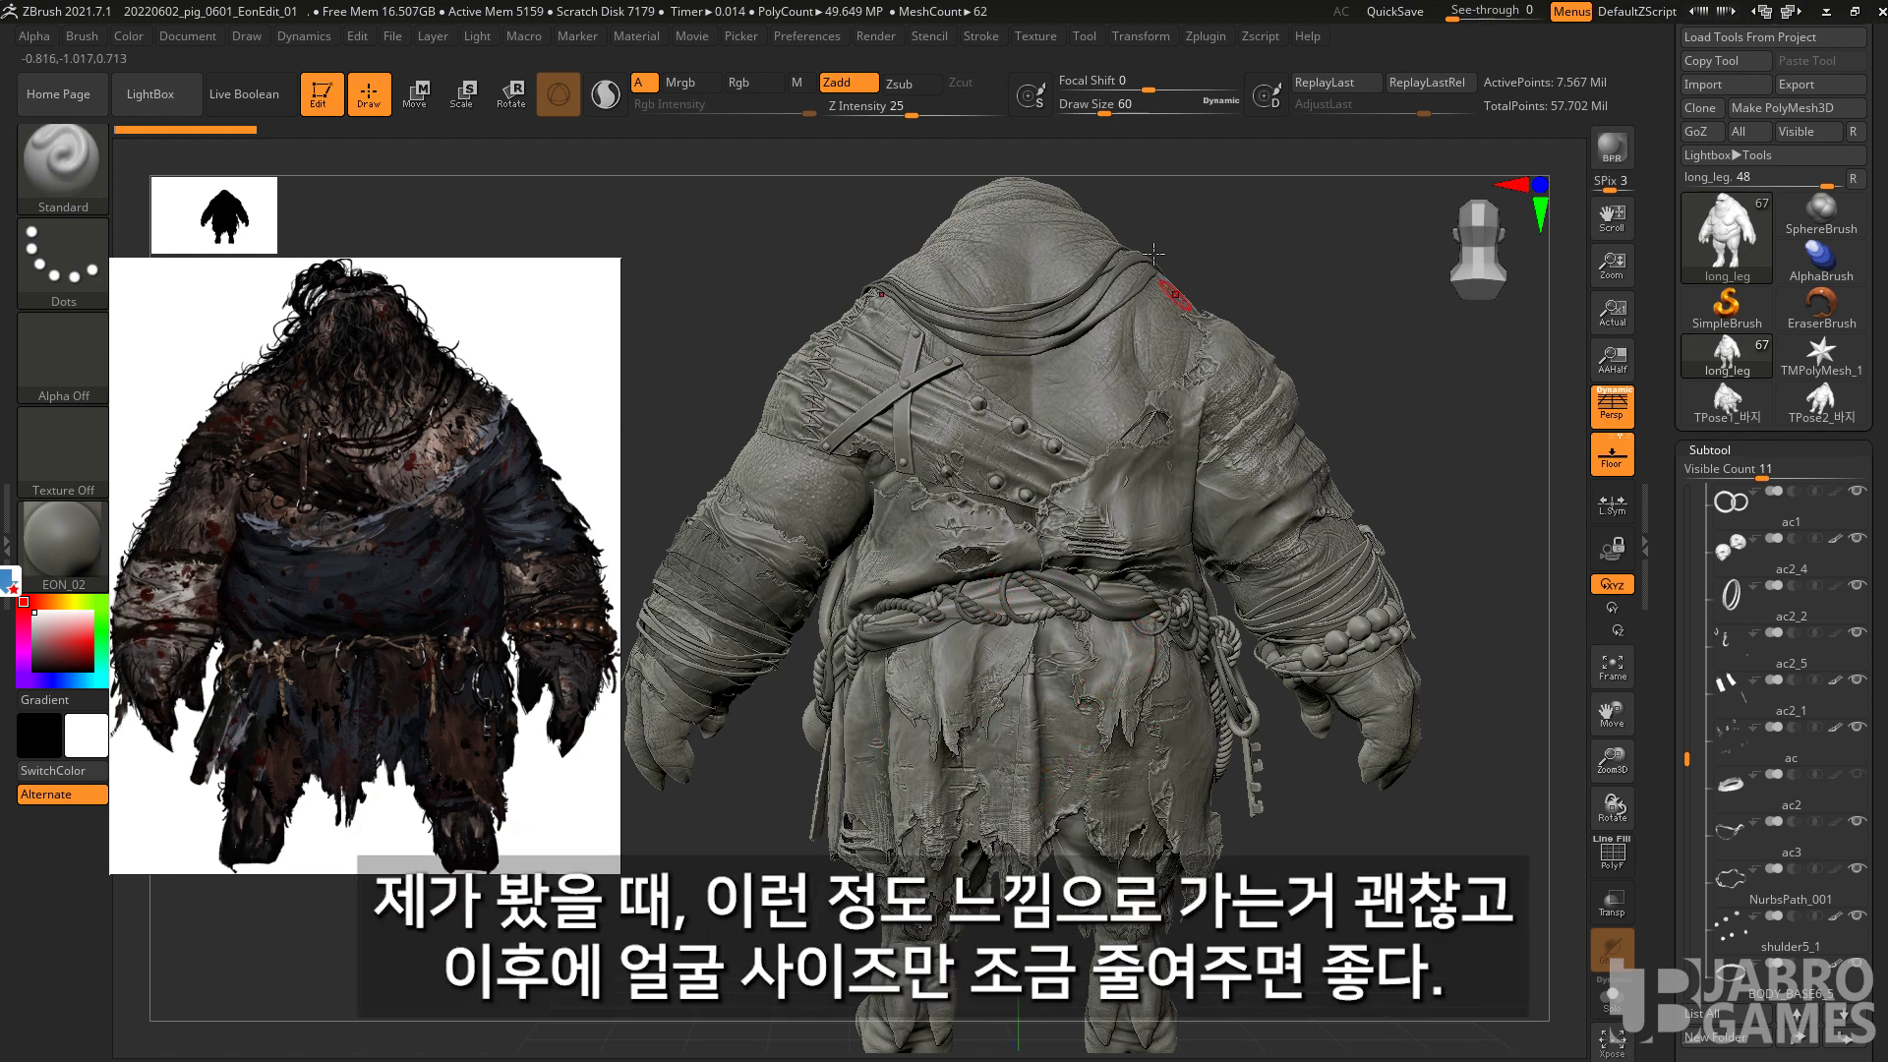
Step: Turn the sculpt from its back to a side profile and frame the head and tusks
{"action": "mouse_move", "coordinate": [766, 284]}
{"action": "left_mouse_down"}
{"action": "mouse_move", "coordinate": [1175, 287]}
{"action": "mouse_move", "coordinate": [1166, 349]}
{"action": "mouse_move", "coordinate": [1226, 426]}
{"action": "left_mouse_up"}
{"action": "left_click_drag", "start_coordinate": [1348, 372], "coordinate": [1401, 366], "text": "alt"}
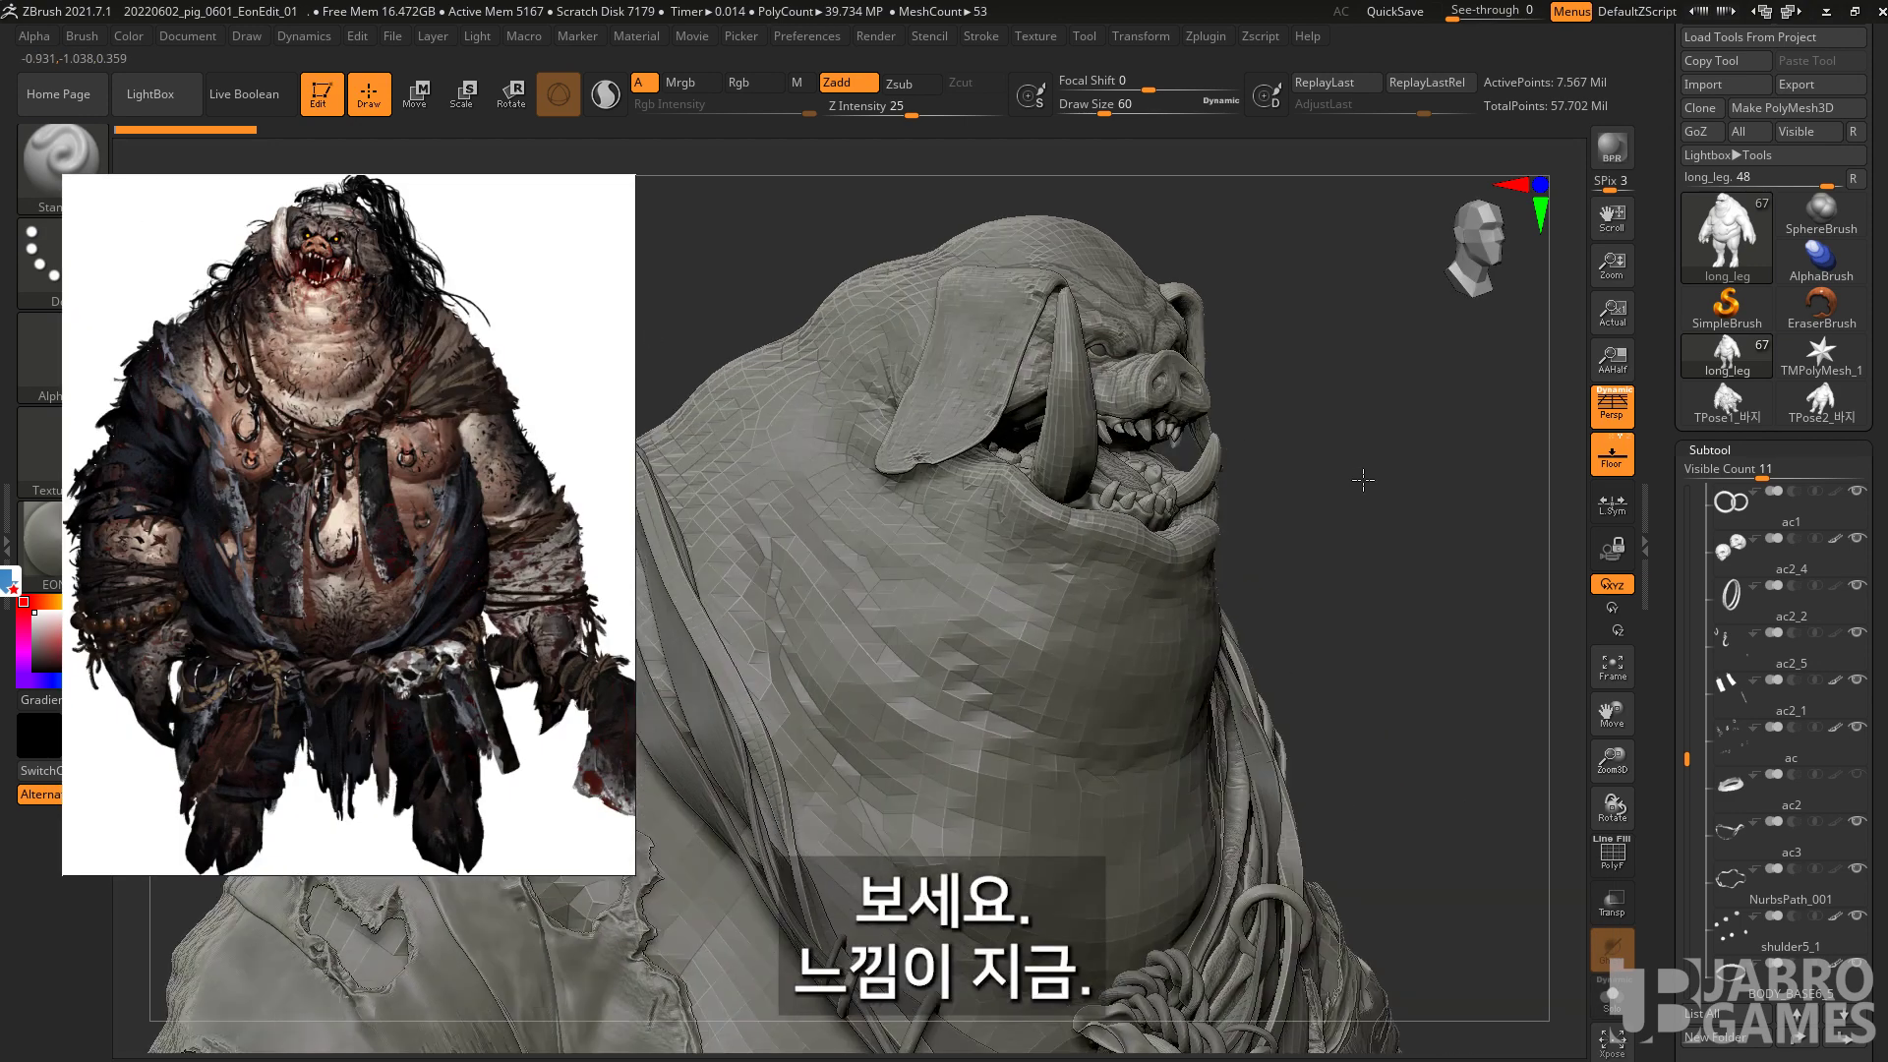
{"action": "left_click_drag", "start_coordinate": [1349, 481], "coordinate": [491, 462]}
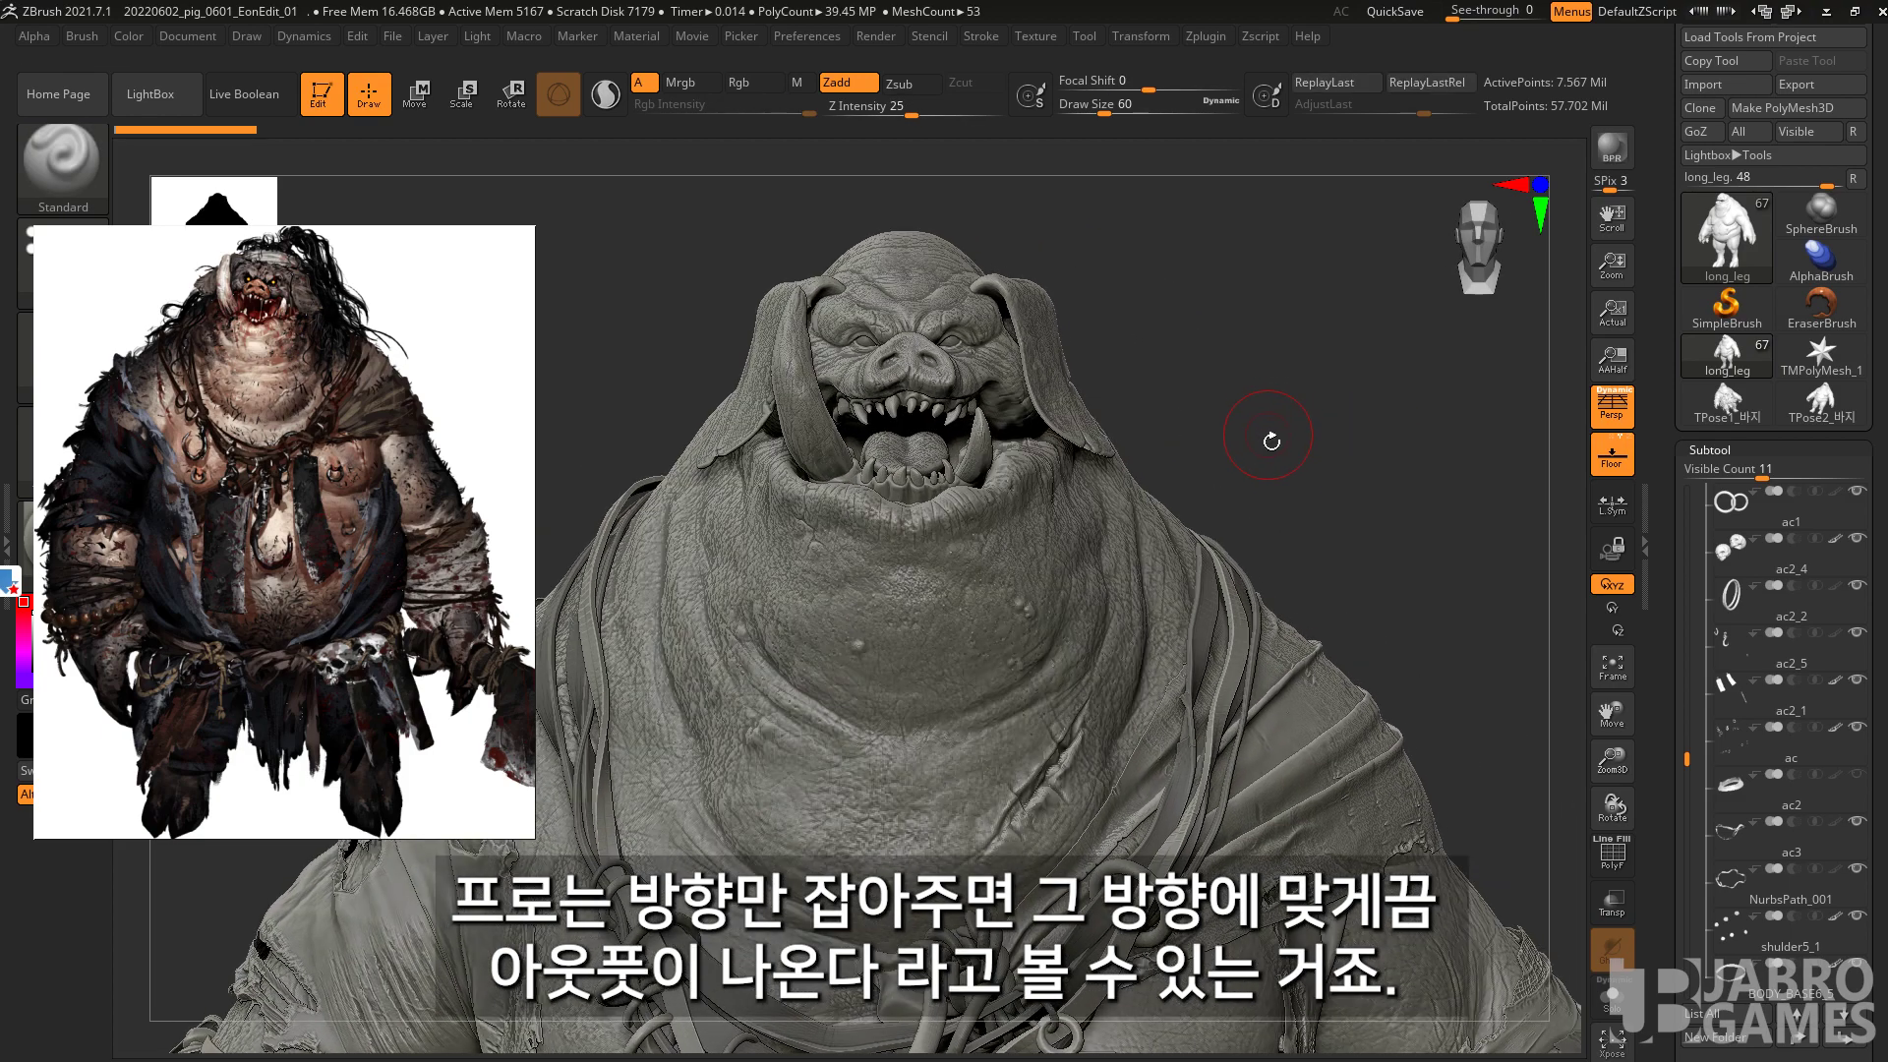
{"action": "mouse_move", "coordinate": [1272, 441]}
{"action": "left_mouse_down"}
{"action": "mouse_move", "coordinate": [1139, 397]}
{"action": "mouse_move", "coordinate": [1361, 478]}
{"action": "mouse_move", "coordinate": [1116, 457]}
{"action": "left_mouse_up"}
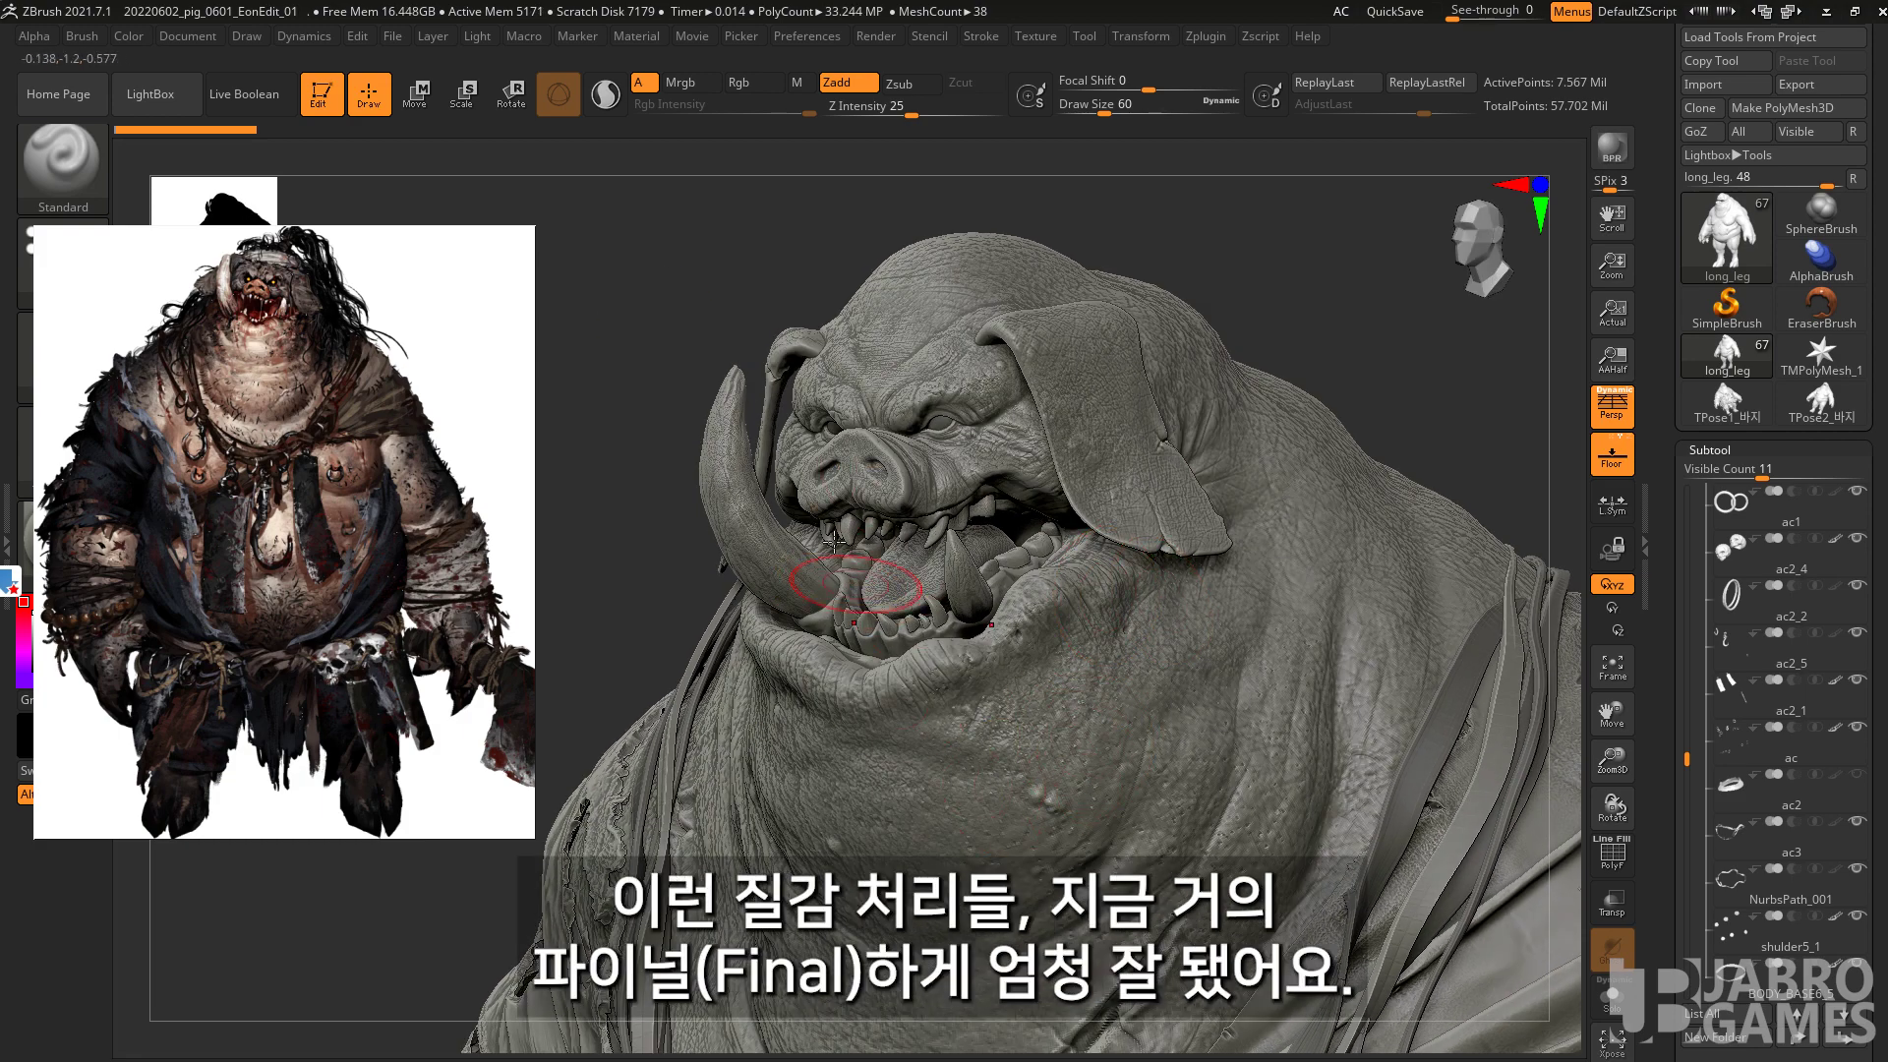
{"action": "left_click_drag", "start_coordinate": [653, 274], "coordinate": [750, 294]}
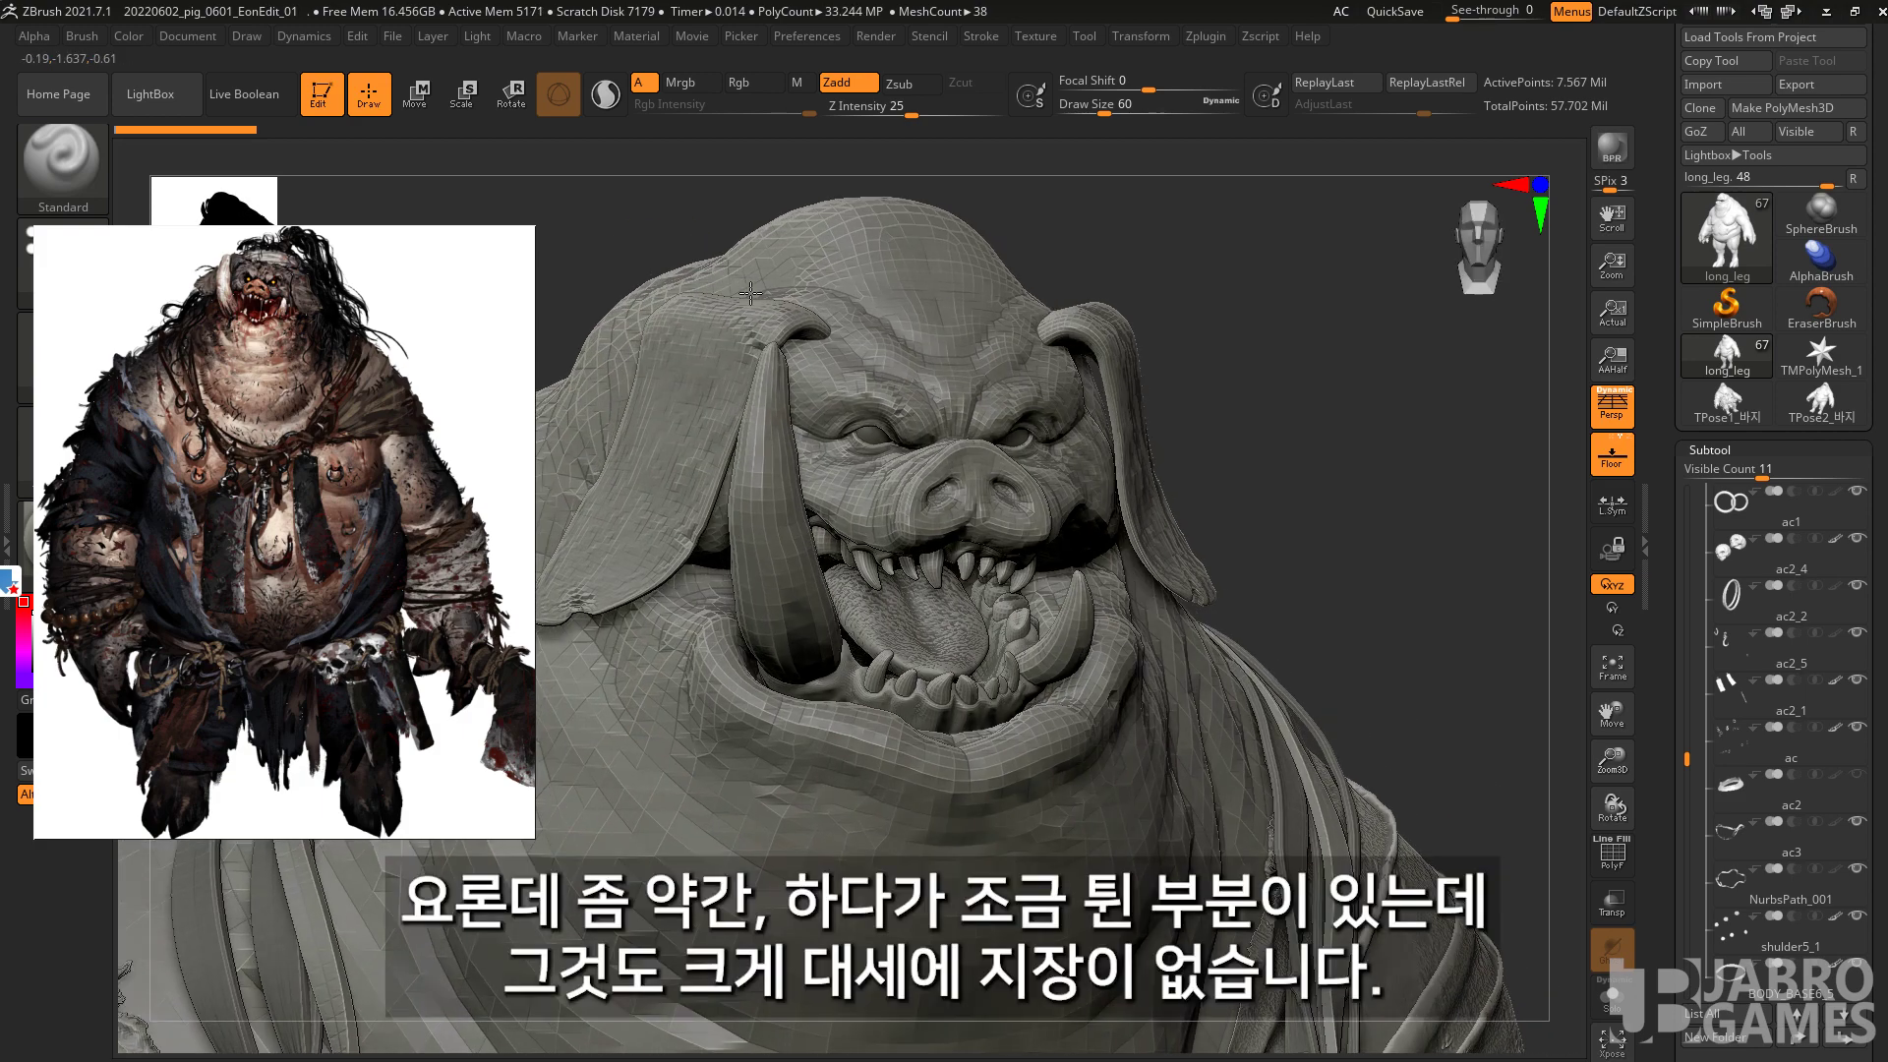
{"action": "left_click_drag", "start_coordinate": [1259, 295], "coordinate": [826, 369]}
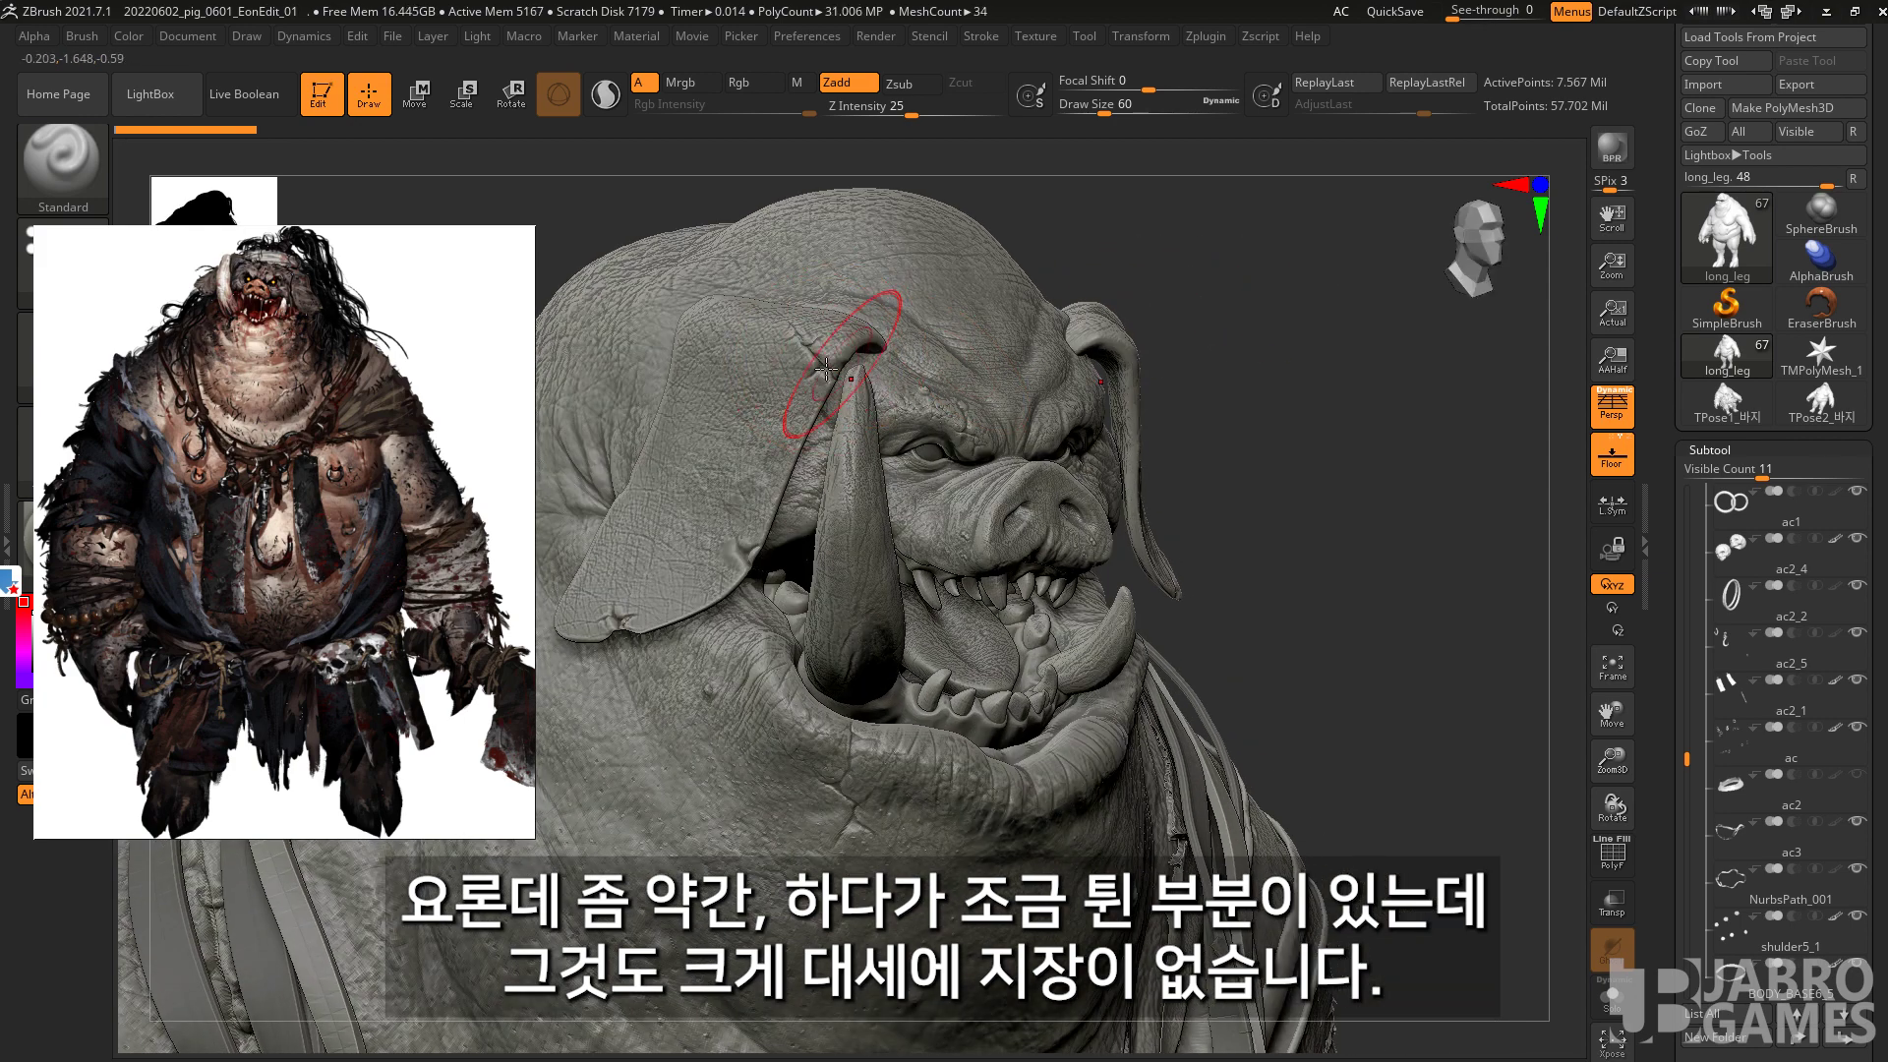
{"action": "mouse_move", "coordinate": [1358, 625]}
{"action": "left_mouse_down"}
{"action": "mouse_move", "coordinate": [1412, 581]}
{"action": "mouse_move", "coordinate": [846, 585]}
{"action": "left_mouse_up"}
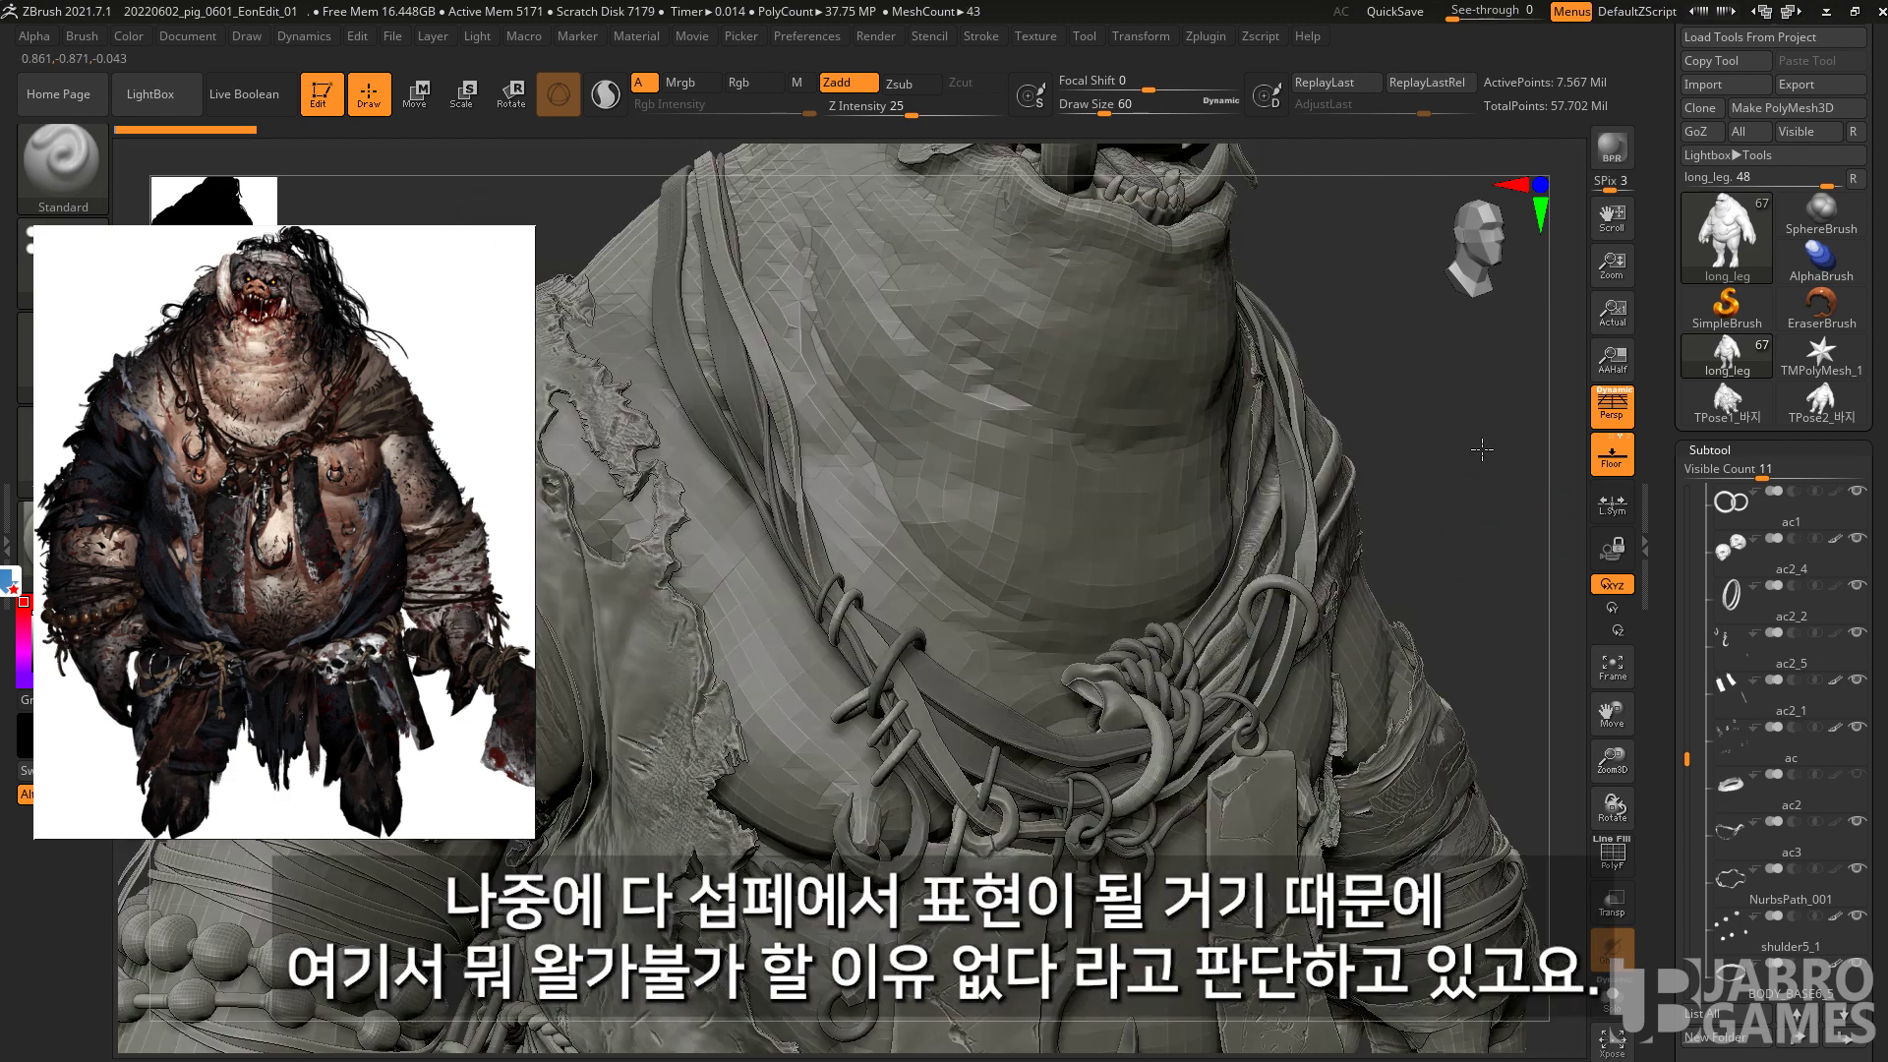
{"action": "left_click_drag", "start_coordinate": [1448, 413], "coordinate": [1218, 650]}
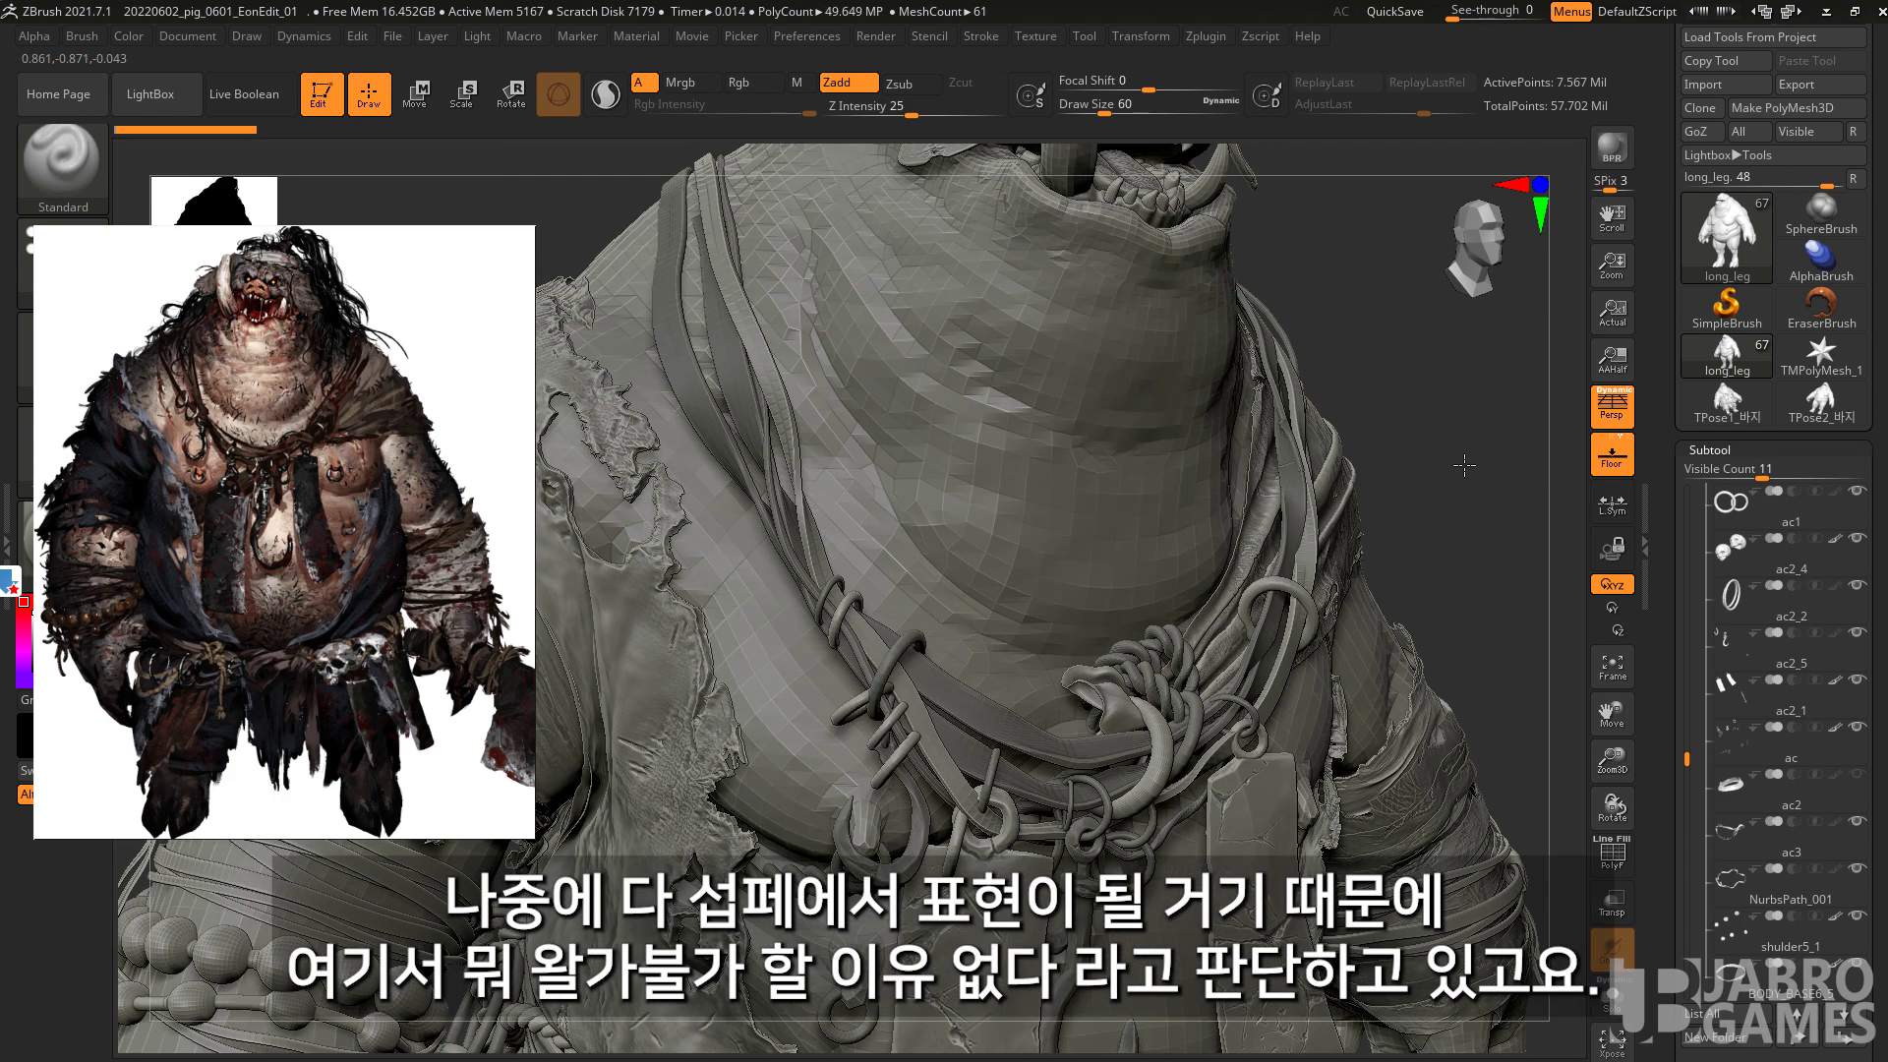
{"action": "left_click_drag", "start_coordinate": [1448, 413], "coordinate": [1406, 551]}
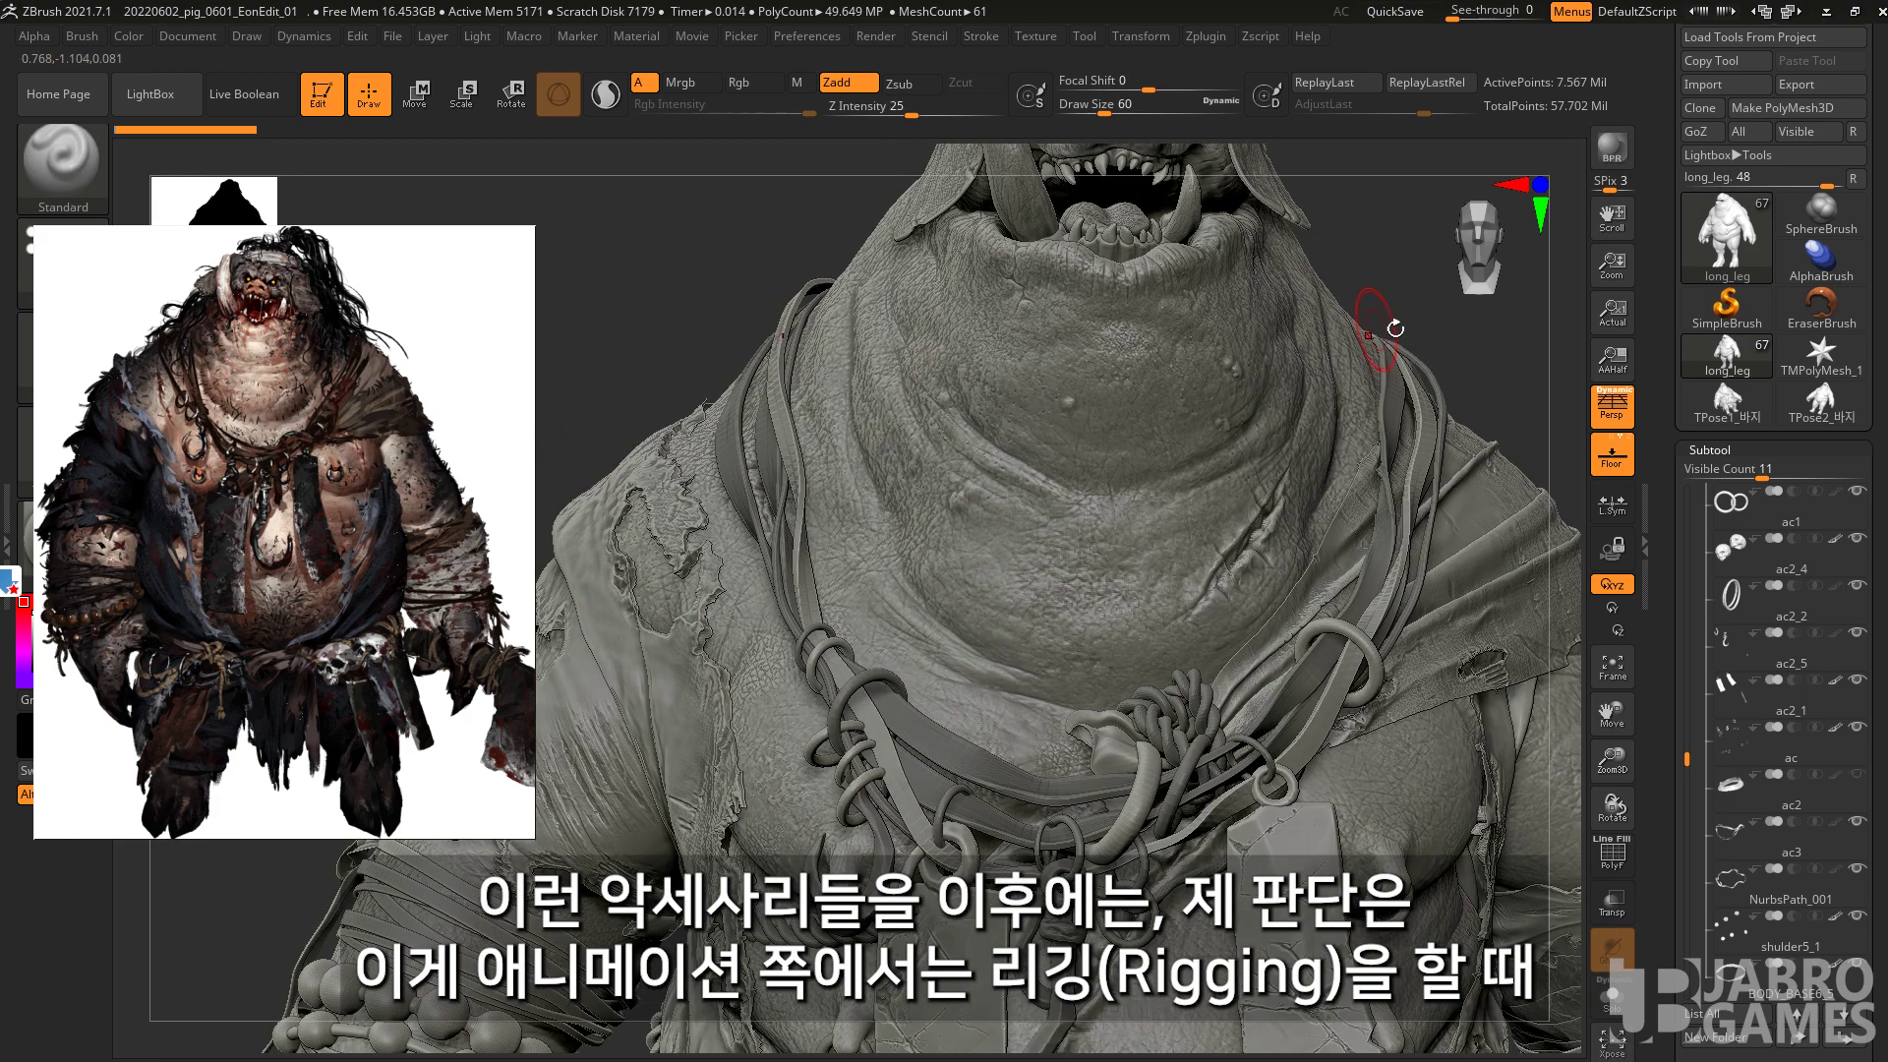
{"action": "left_click_drag", "start_coordinate": [1495, 369], "coordinate": [1453, 358]}
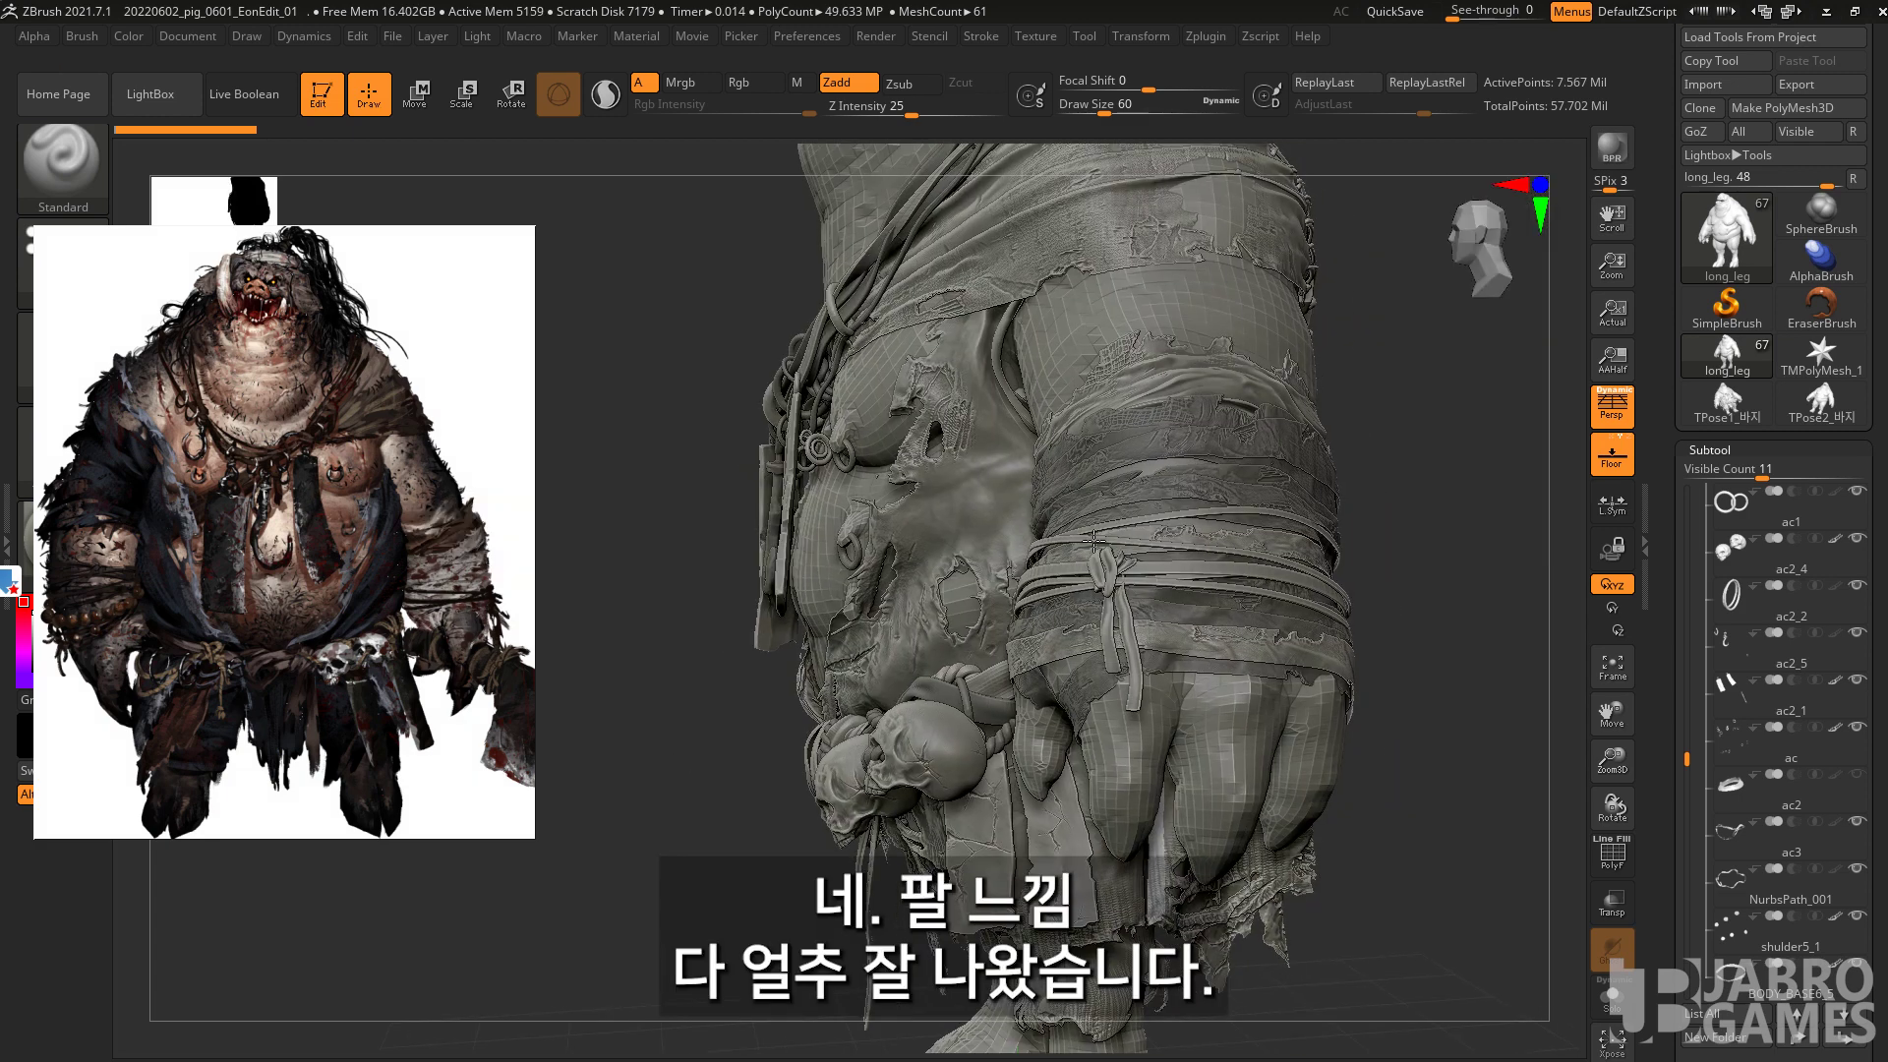
{"action": "mouse_move", "coordinate": [1438, 480]}
{"action": "left_mouse_down"}
{"action": "mouse_move", "coordinate": [677, 967]}
{"action": "mouse_move", "coordinate": [709, 773]}
{"action": "mouse_move", "coordinate": [738, 811]}
{"action": "mouse_move", "coordinate": [714, 658]}
{"action": "mouse_move", "coordinate": [745, 745]}
{"action": "mouse_move", "coordinate": [1369, 788]}
{"action": "left_mouse_up"}
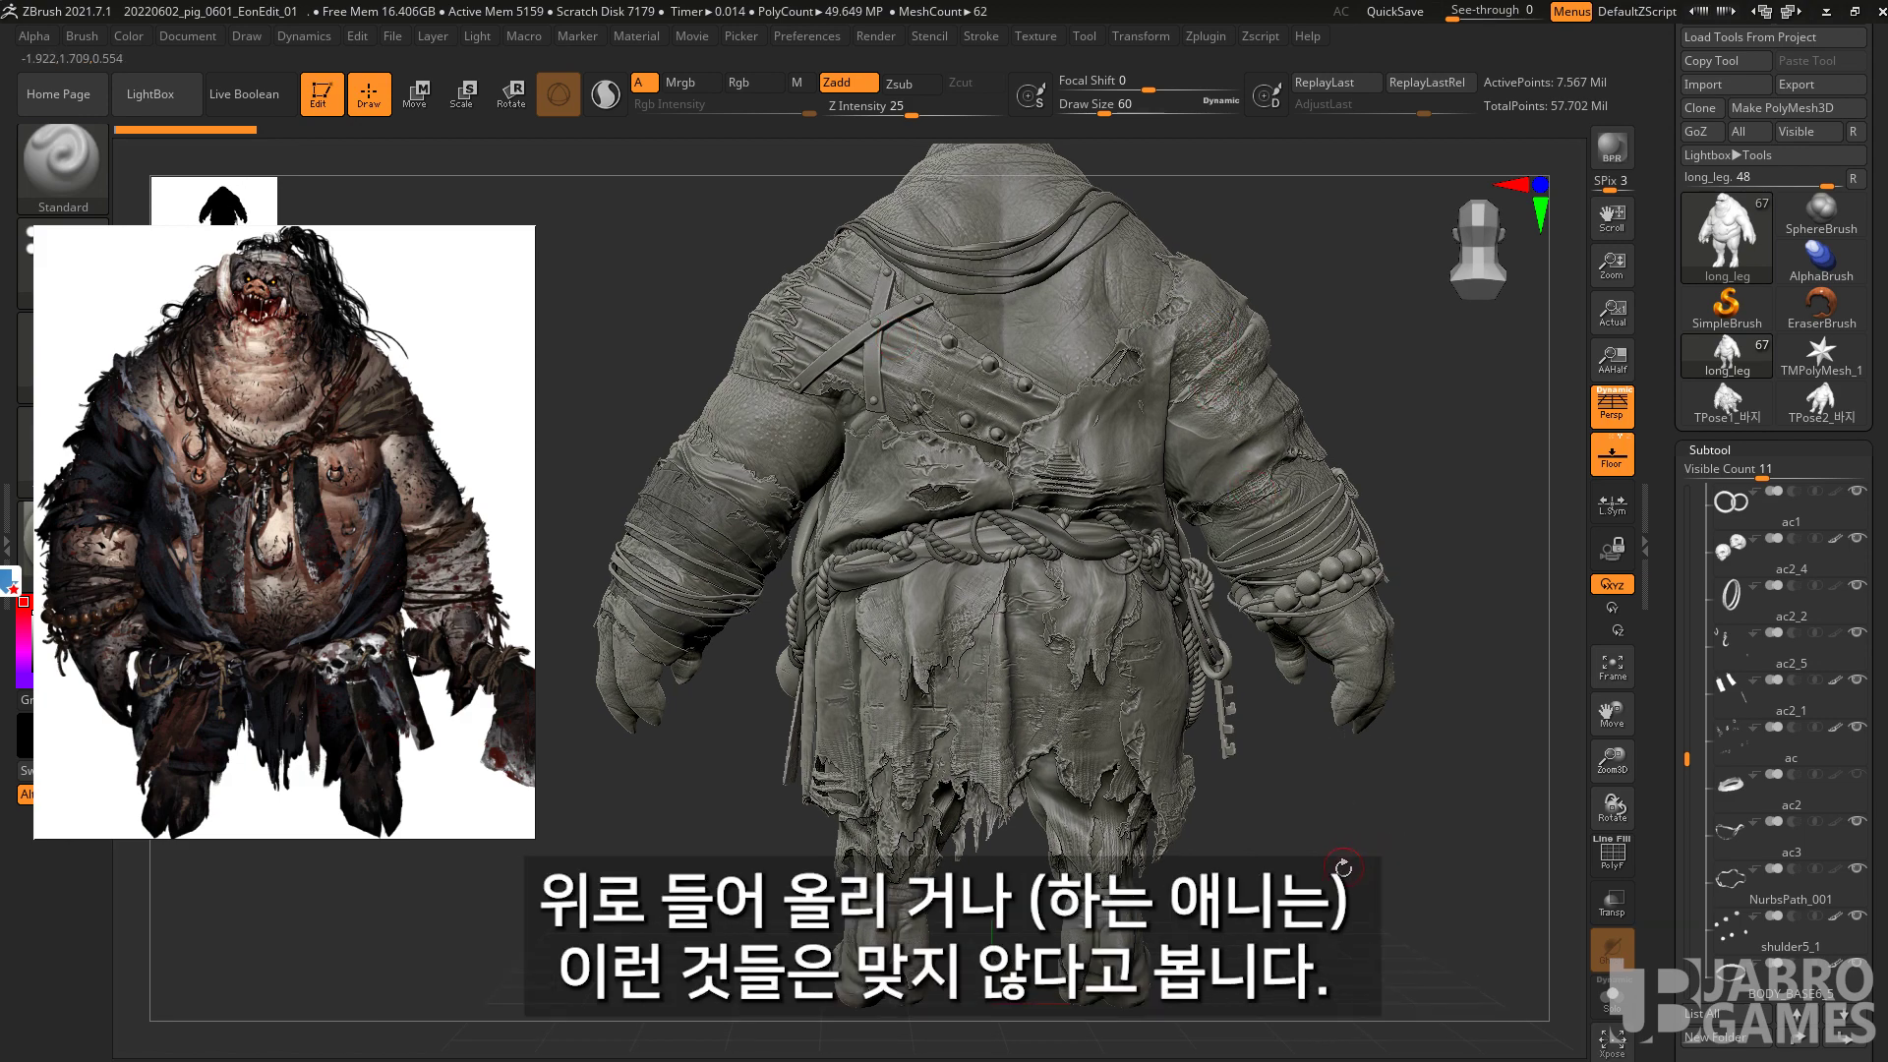
{"action": "mouse_move", "coordinate": [1328, 852]}
{"action": "left_mouse_down"}
{"action": "mouse_move", "coordinate": [1488, 850]}
{"action": "mouse_move", "coordinate": [1308, 394]}
{"action": "mouse_move", "coordinate": [558, 476]}
{"action": "left_mouse_up"}
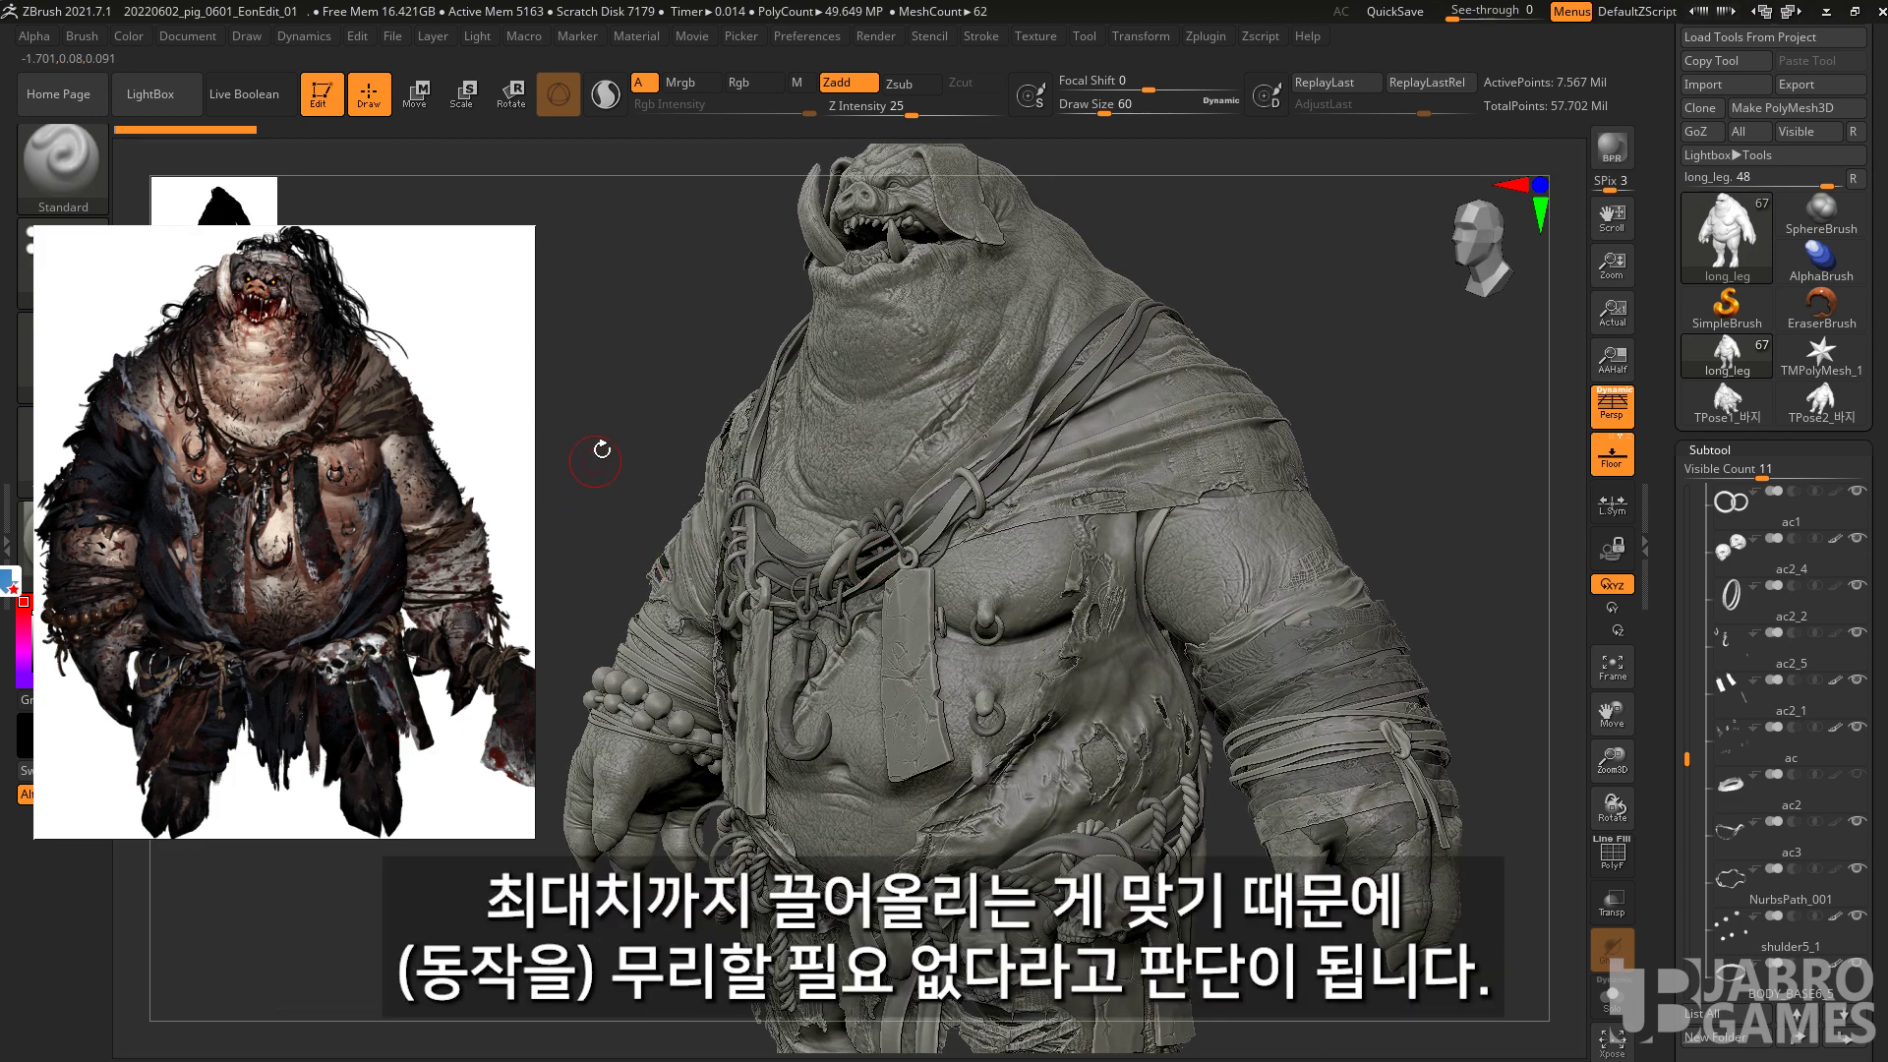
{"action": "mouse_move", "coordinate": [661, 445]}
{"action": "left_mouse_down"}
{"action": "mouse_move", "coordinate": [1406, 395]}
{"action": "mouse_move", "coordinate": [1409, 286]}
{"action": "left_mouse_up"}
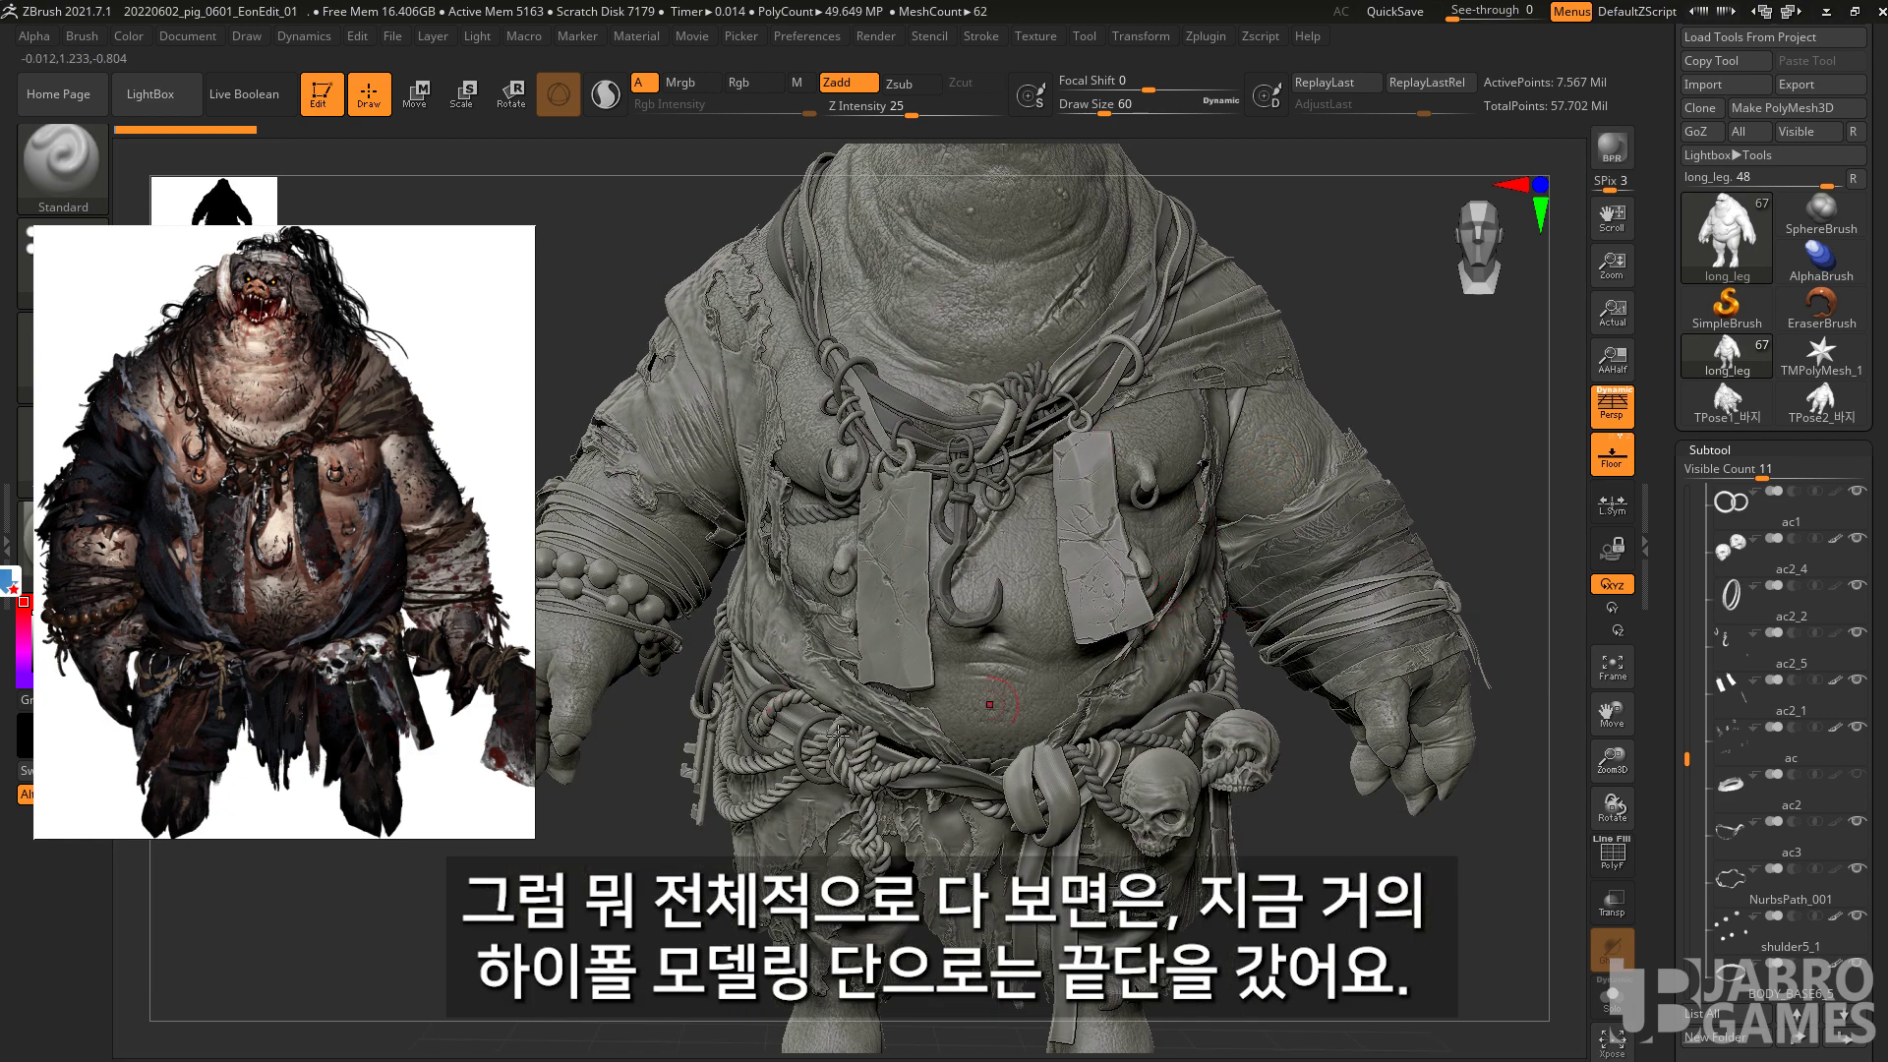
{"action": "left_click_drag", "start_coordinate": [673, 829], "coordinate": [651, 704]}
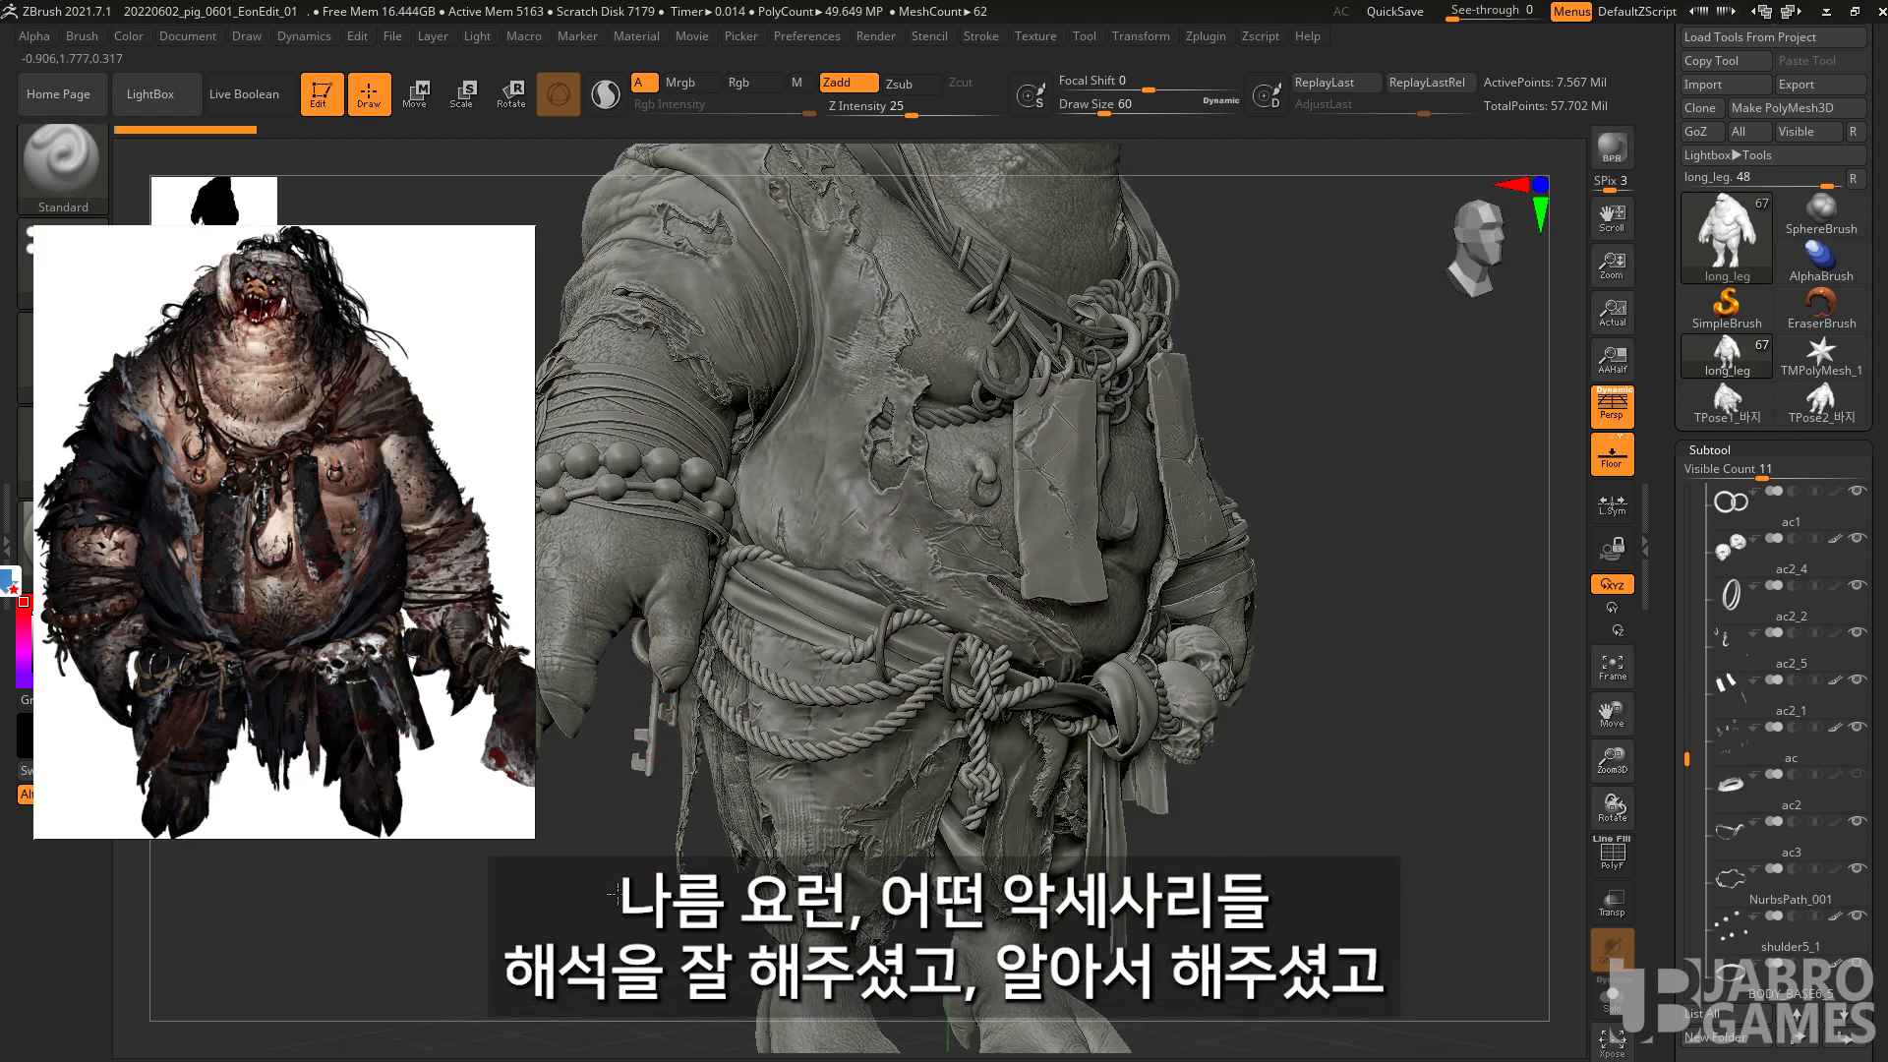
{"action": "mouse_move", "coordinate": [614, 892]}
{"action": "left_mouse_down"}
{"action": "mouse_move", "coordinate": [1279, 944]}
{"action": "mouse_move", "coordinate": [1351, 681]}
{"action": "mouse_move", "coordinate": [1090, 918]}
{"action": "left_mouse_up"}
{"action": "left_click_drag", "start_coordinate": [1108, 941], "coordinate": [1158, 822]}
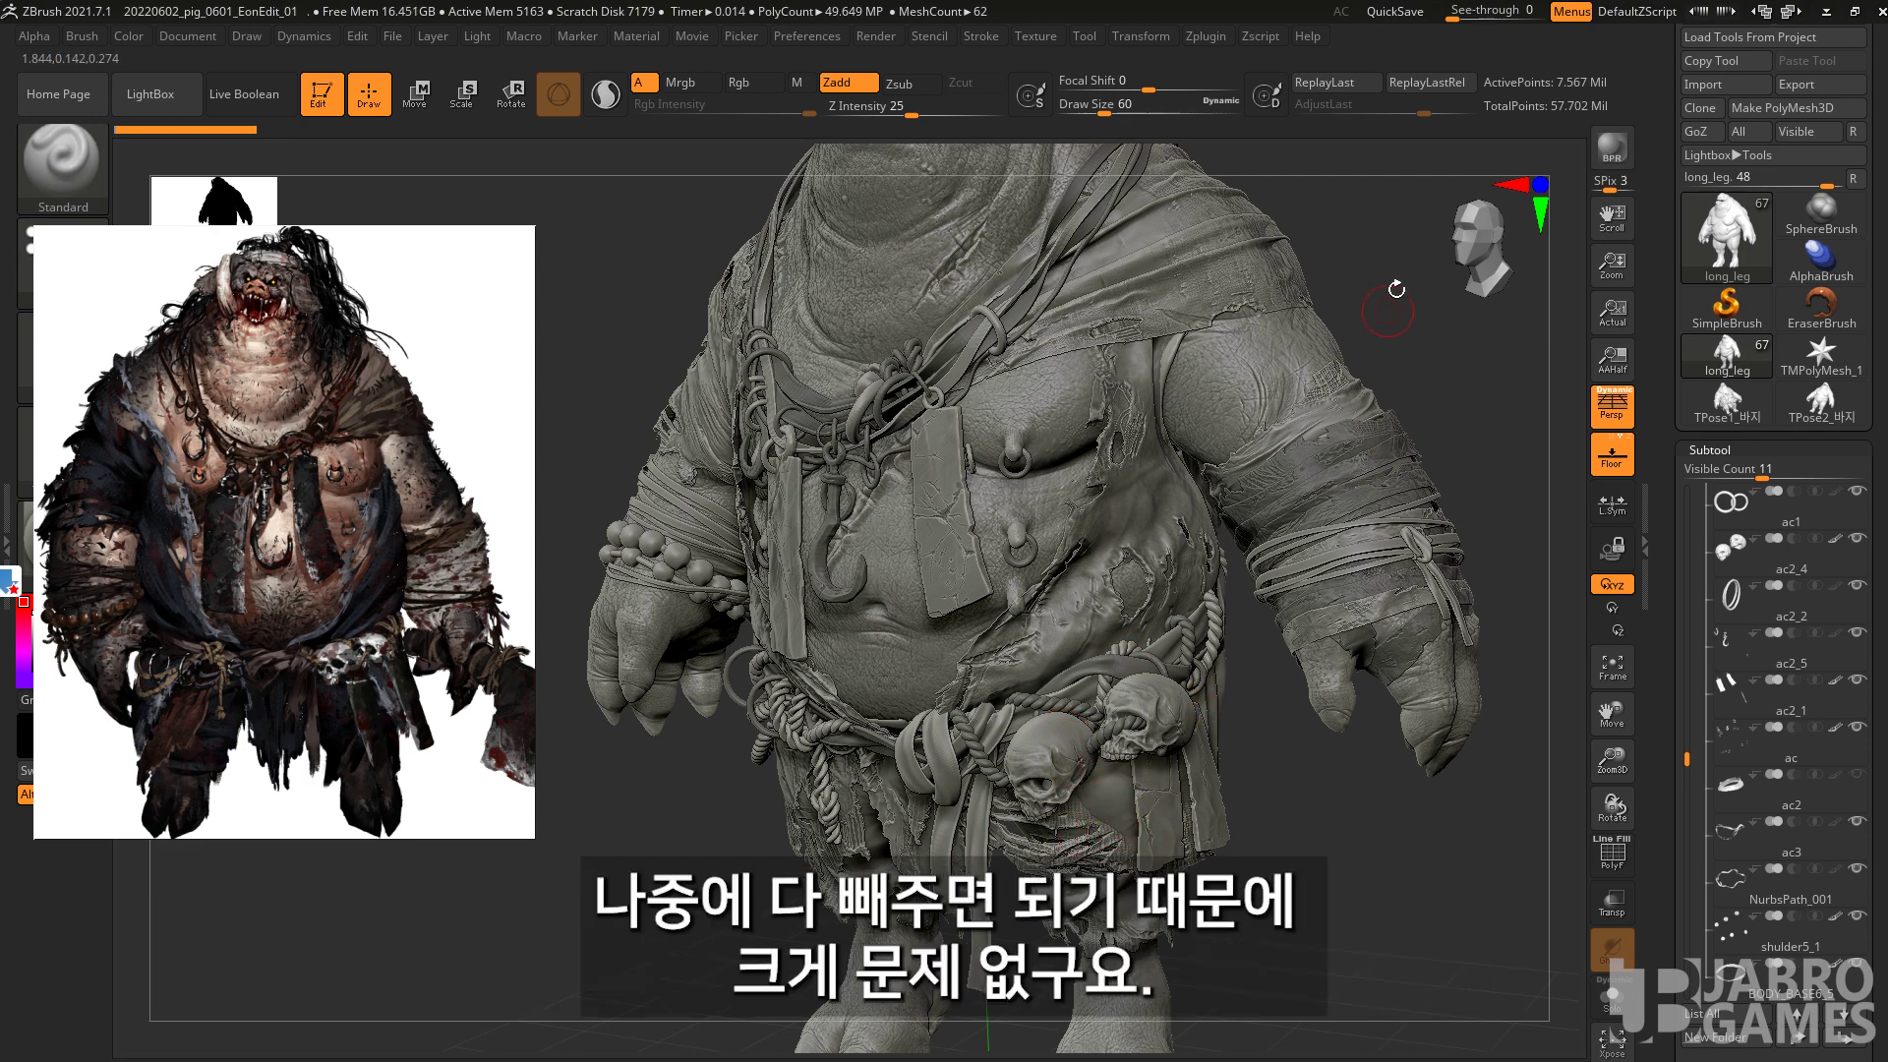
{"action": "left_click_drag", "start_coordinate": [1392, 339], "coordinate": [1398, 482]}
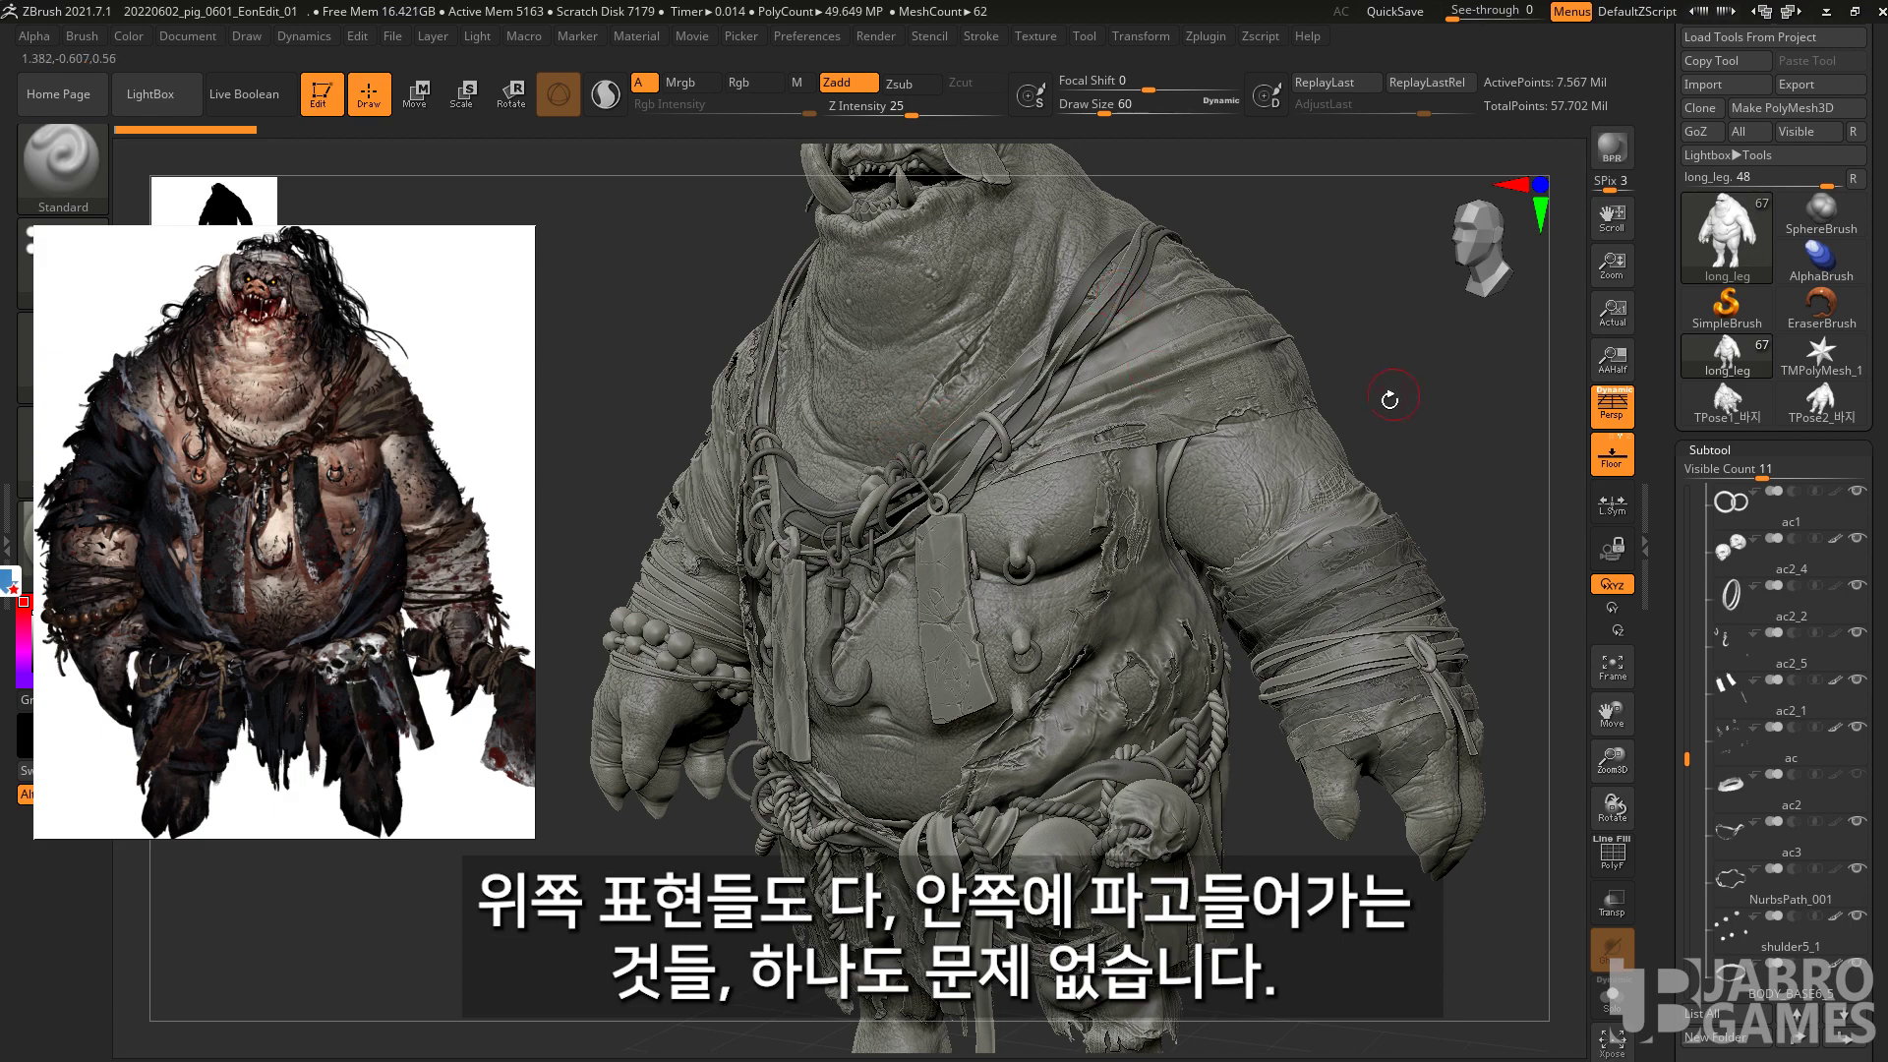
{"action": "left_click_drag", "start_coordinate": [1409, 401], "coordinate": [1375, 404]}
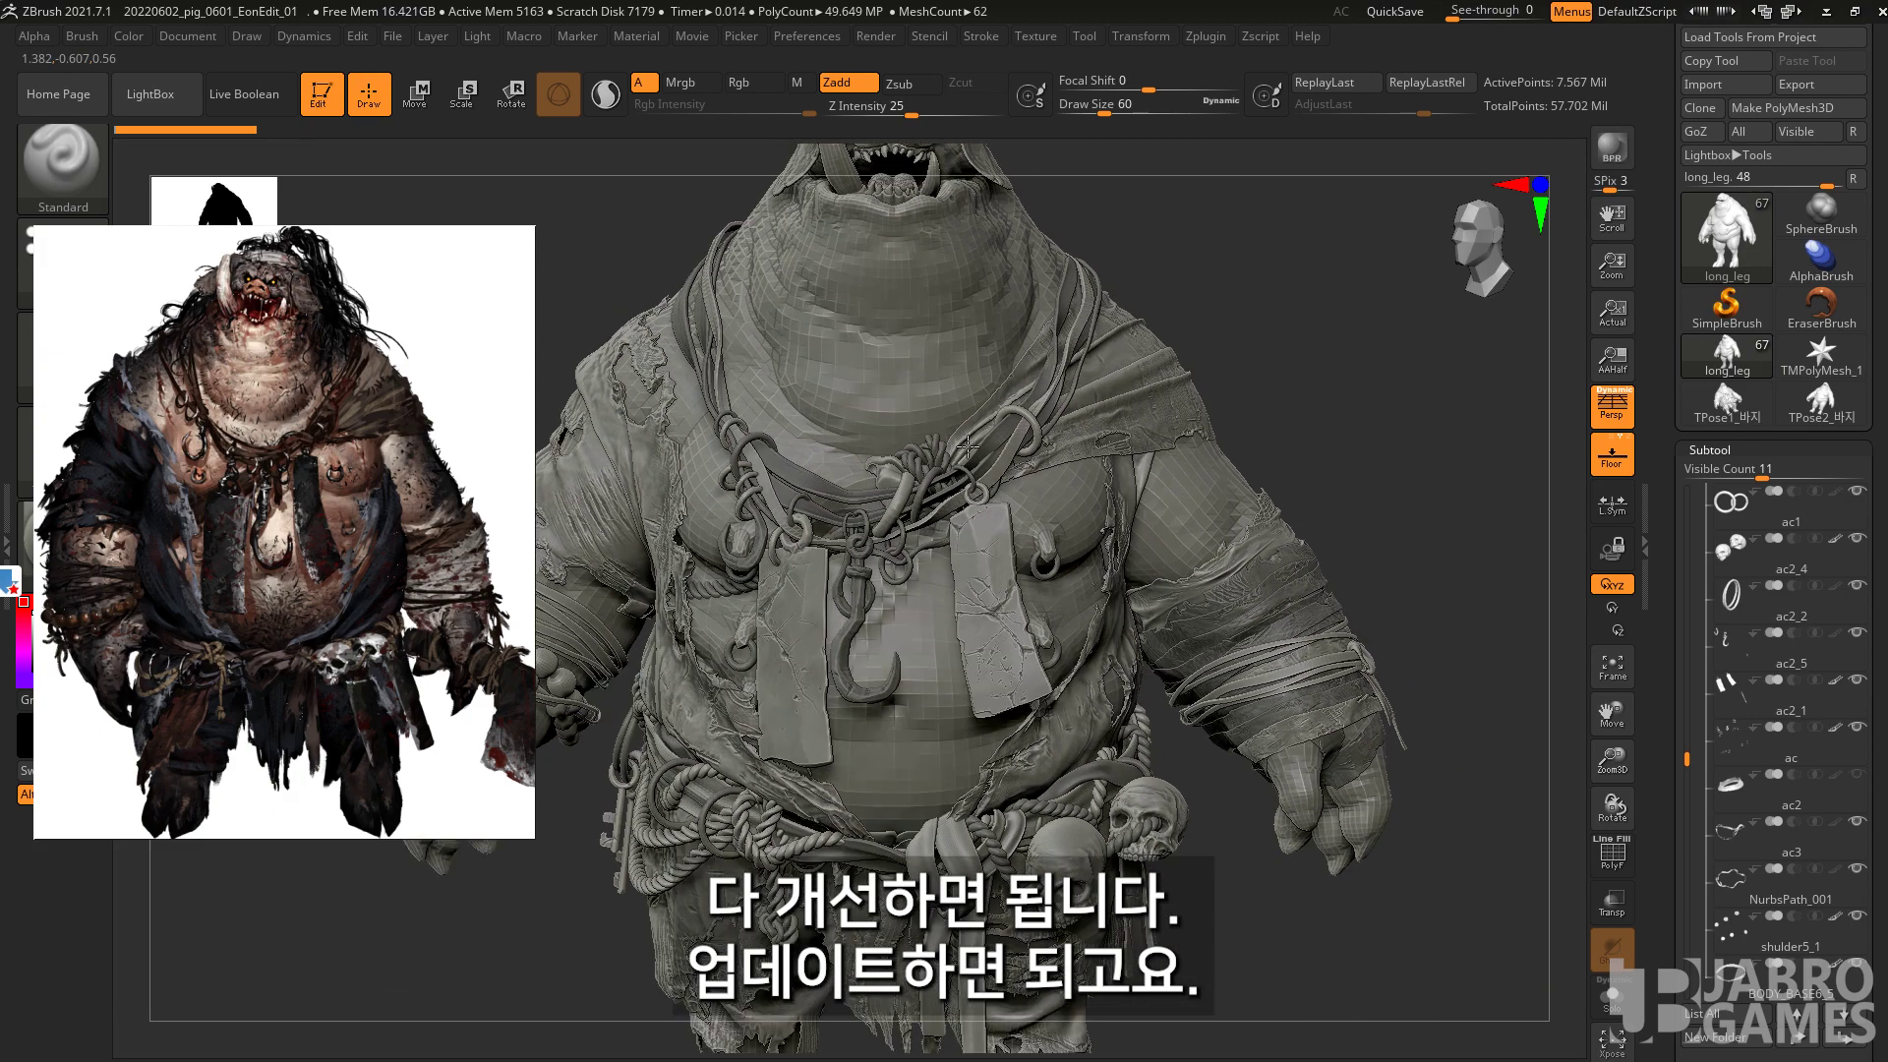
{"action": "left_click_drag", "start_coordinate": [679, 325], "coordinate": [629, 251]}
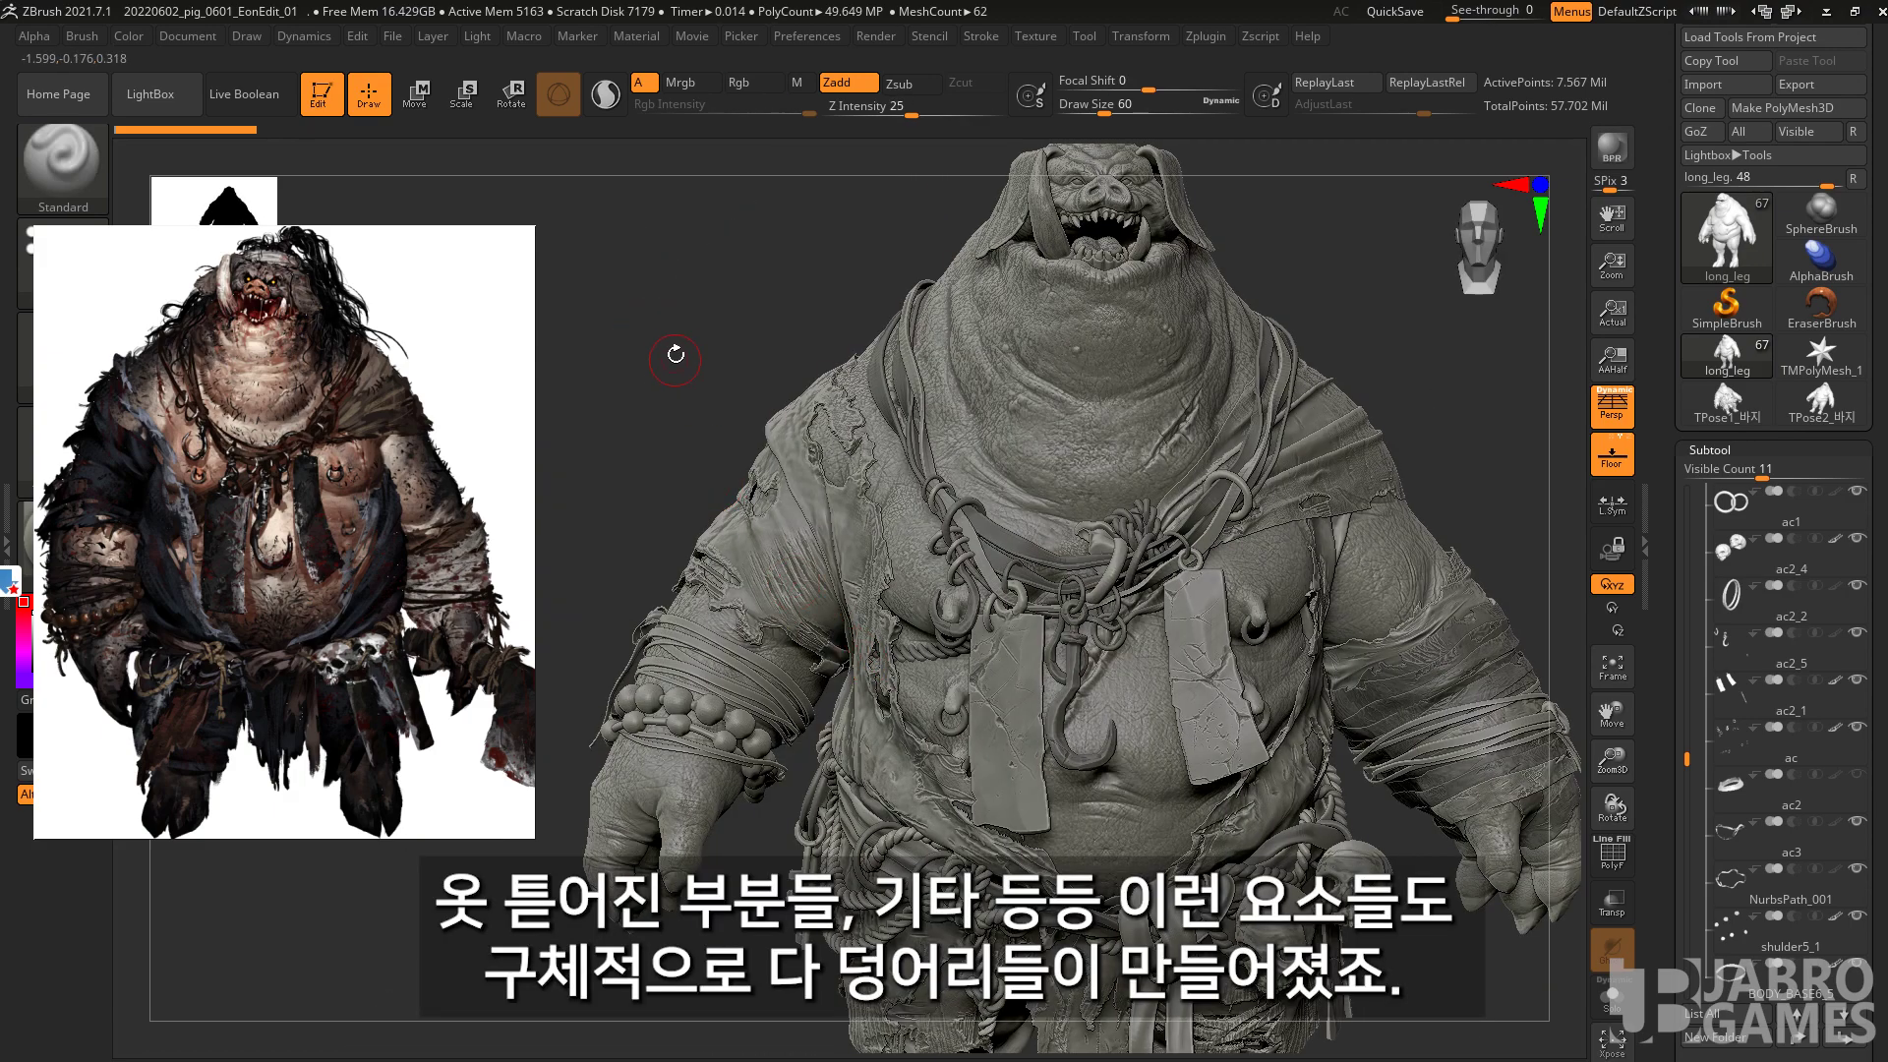
{"action": "left_click_drag", "start_coordinate": [662, 351], "coordinate": [885, 413]}
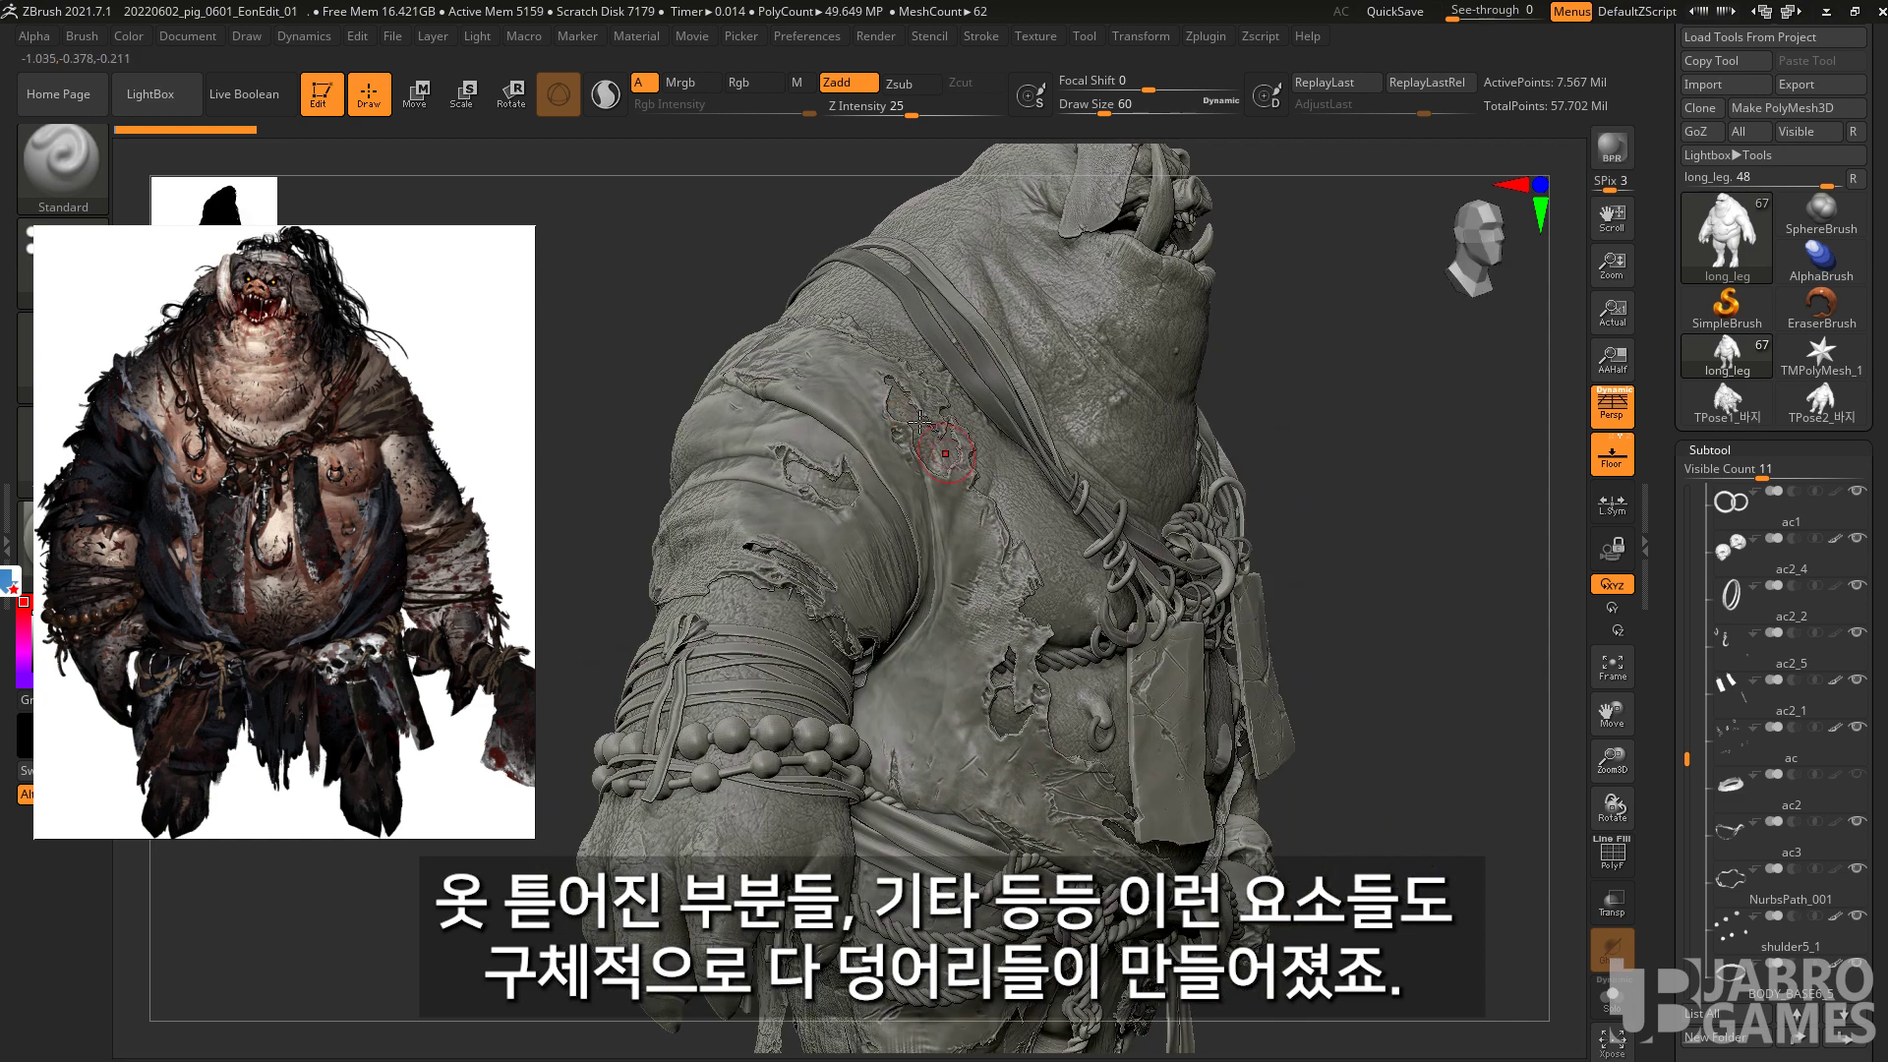
{"action": "left_click_drag", "start_coordinate": [655, 312], "coordinate": [1520, 522]}
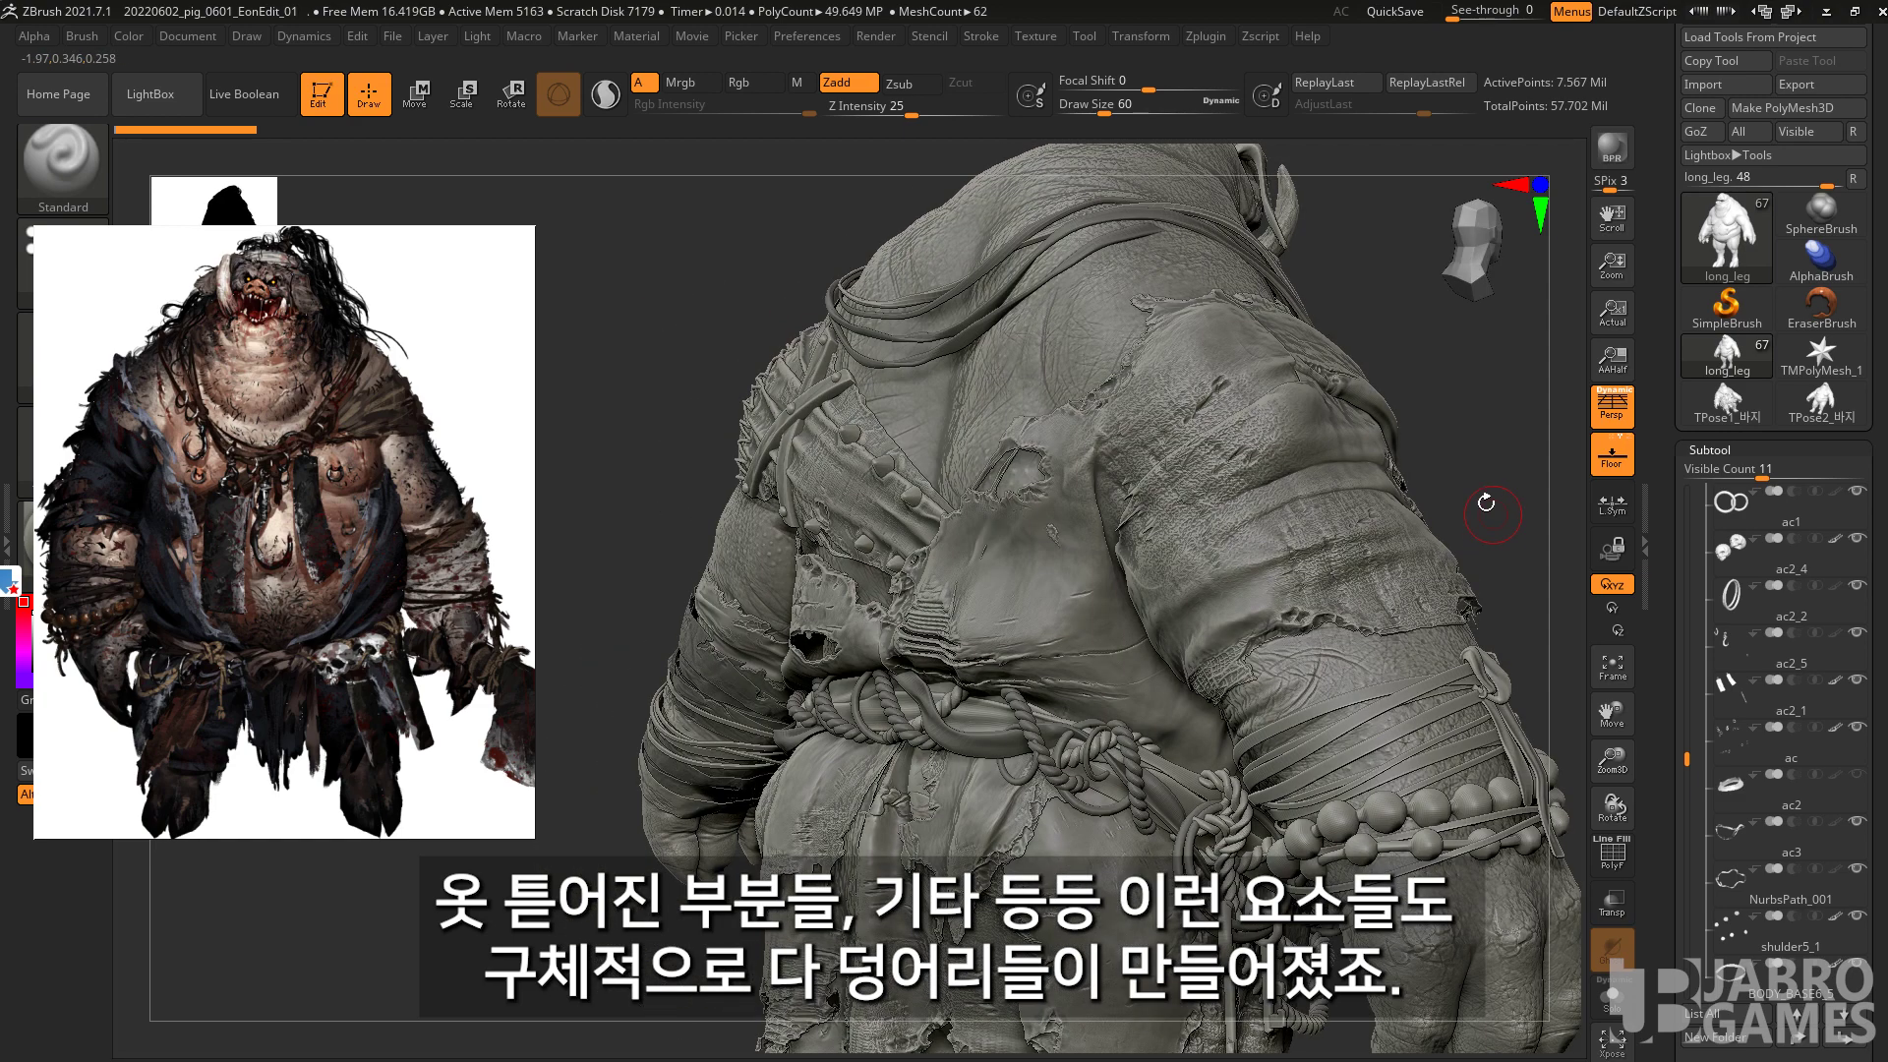
{"action": "mouse_move", "coordinate": [1461, 462]}
{"action": "left_mouse_down"}
{"action": "mouse_move", "coordinate": [1460, 547]}
{"action": "mouse_move", "coordinate": [1305, 481]}
{"action": "mouse_move", "coordinate": [1335, 317]}
{"action": "mouse_move", "coordinate": [669, 364]}
{"action": "mouse_move", "coordinate": [662, 340]}
{"action": "mouse_move", "coordinate": [759, 365]}
{"action": "left_mouse_up"}
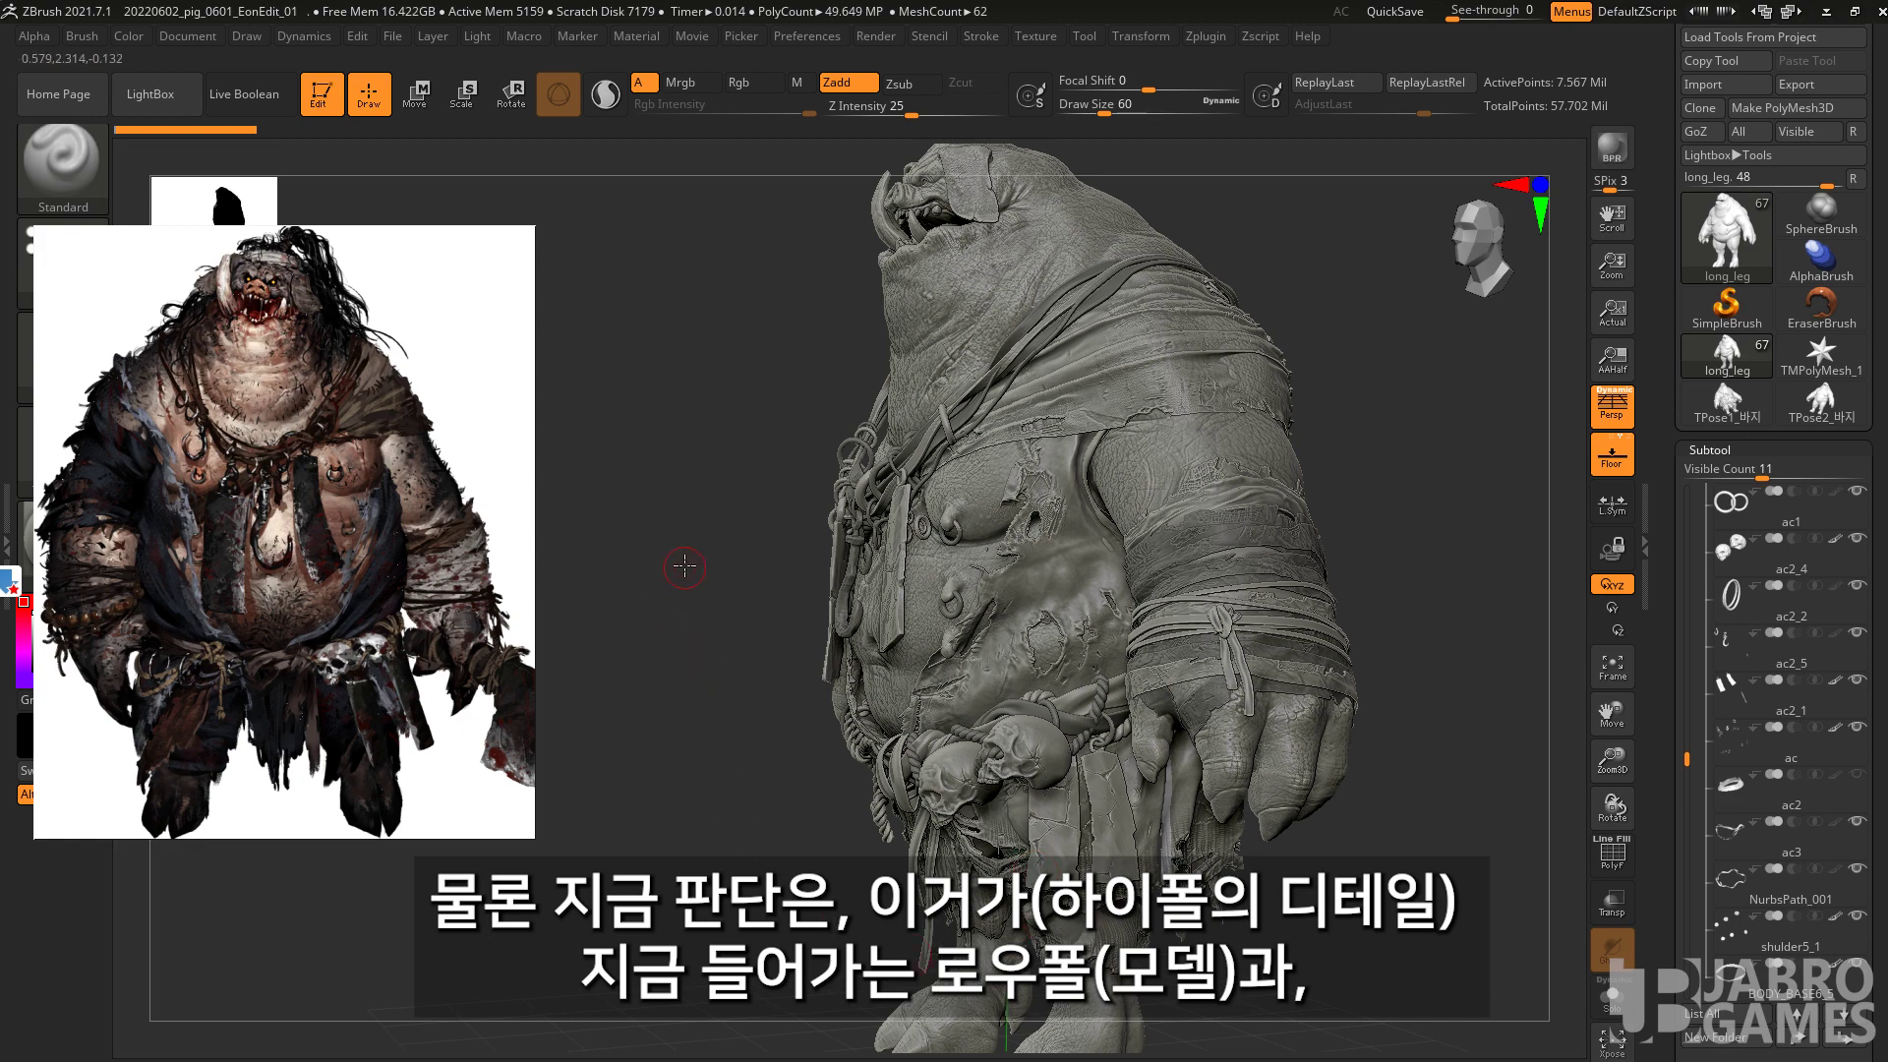
{"action": "mouse_move", "coordinate": [684, 567]}
{"action": "left_mouse_down"}
{"action": "mouse_move", "coordinate": [691, 337]}
{"action": "mouse_move", "coordinate": [662, 410]}
{"action": "left_mouse_up"}
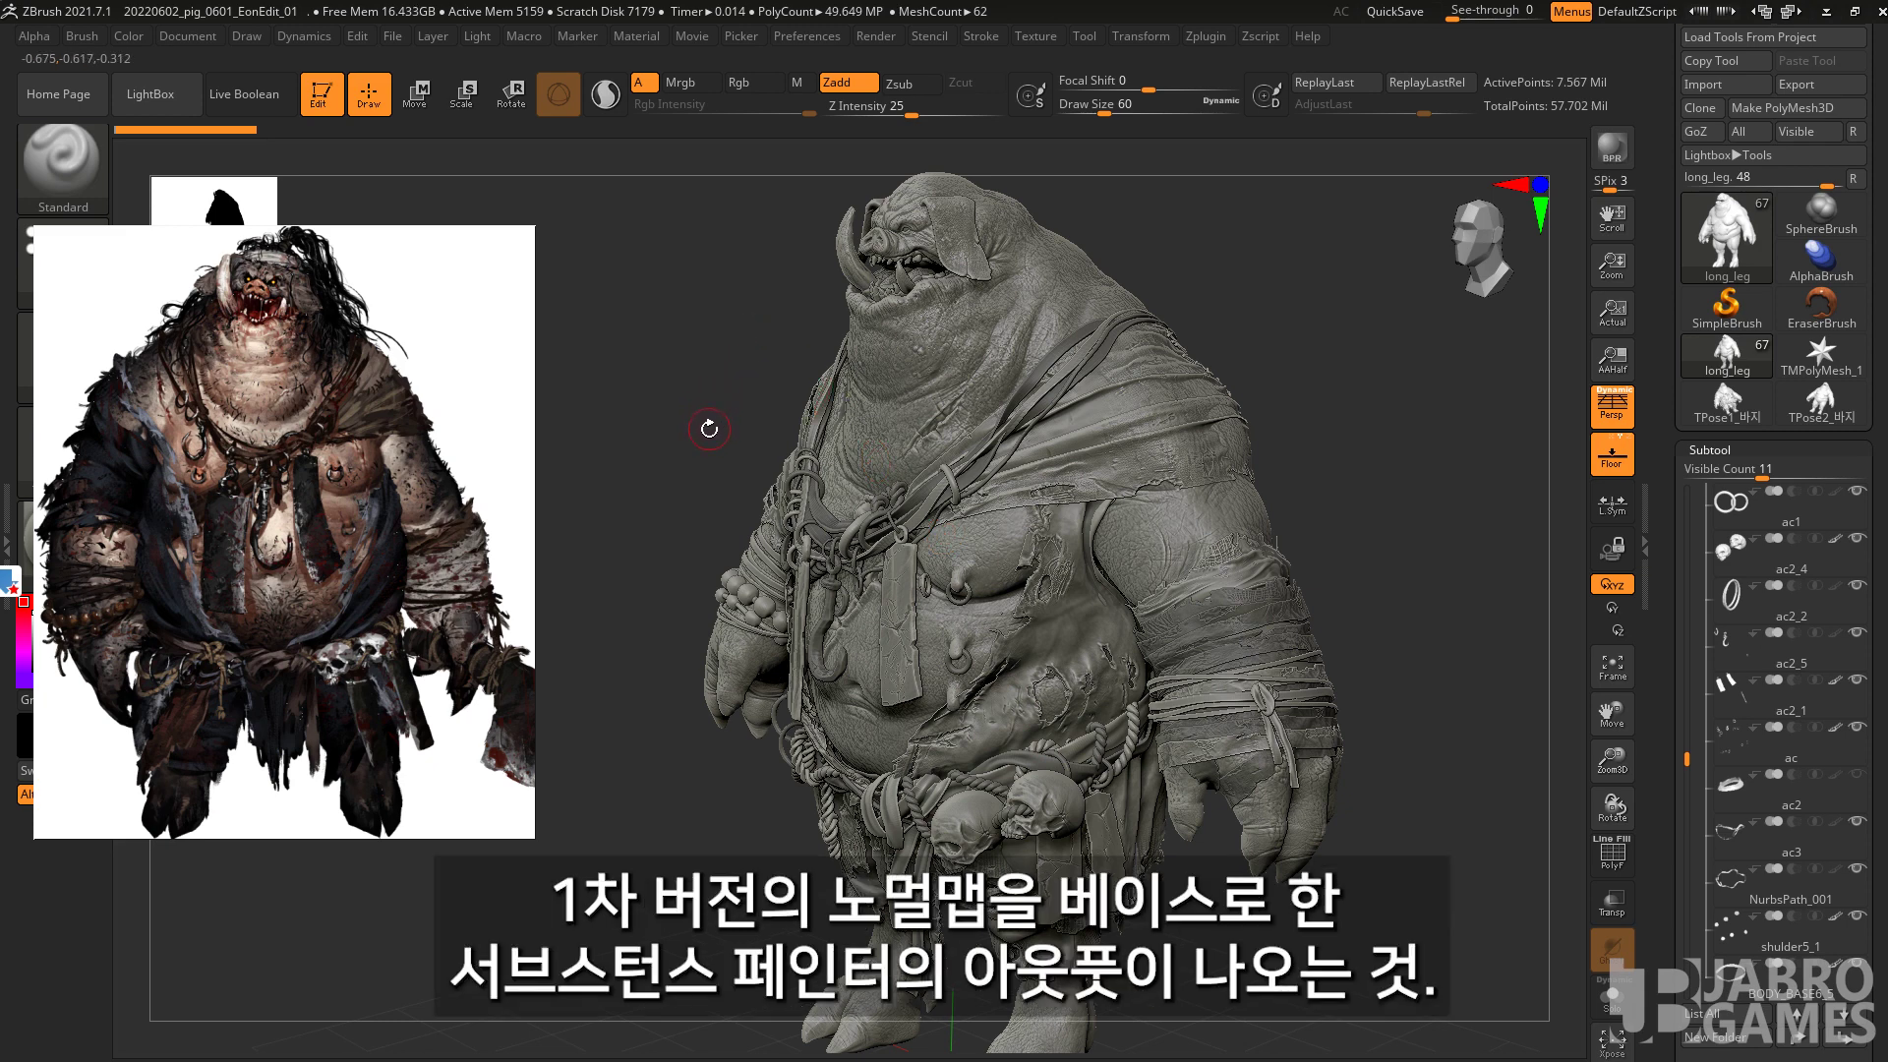
{"action": "left_click_drag", "start_coordinate": [703, 440], "coordinate": [1249, 403], "text": "shift"}
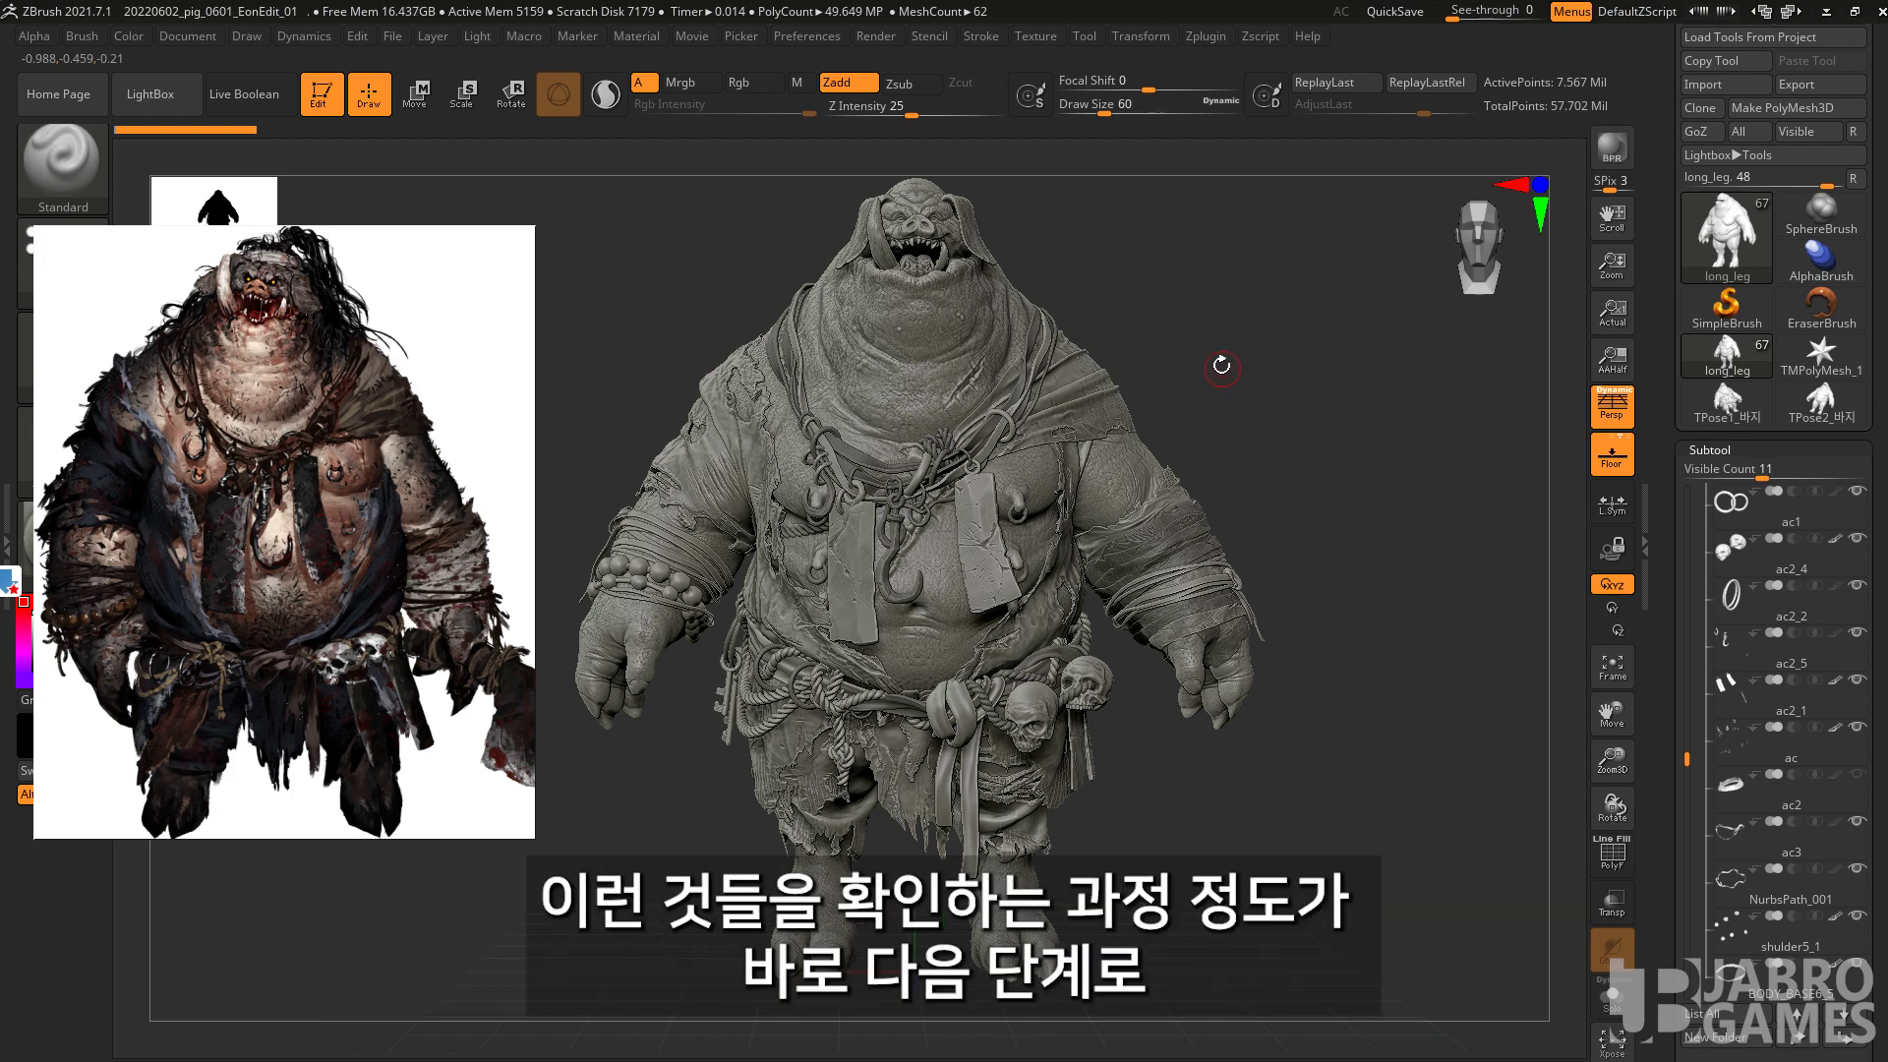
{"action": "mouse_move", "coordinate": [1222, 358]}
{"action": "left_mouse_down"}
{"action": "mouse_move", "coordinate": [1272, 546]}
{"action": "mouse_move", "coordinate": [1170, 366]}
{"action": "mouse_move", "coordinate": [1453, 352]}
{"action": "left_mouse_up"}
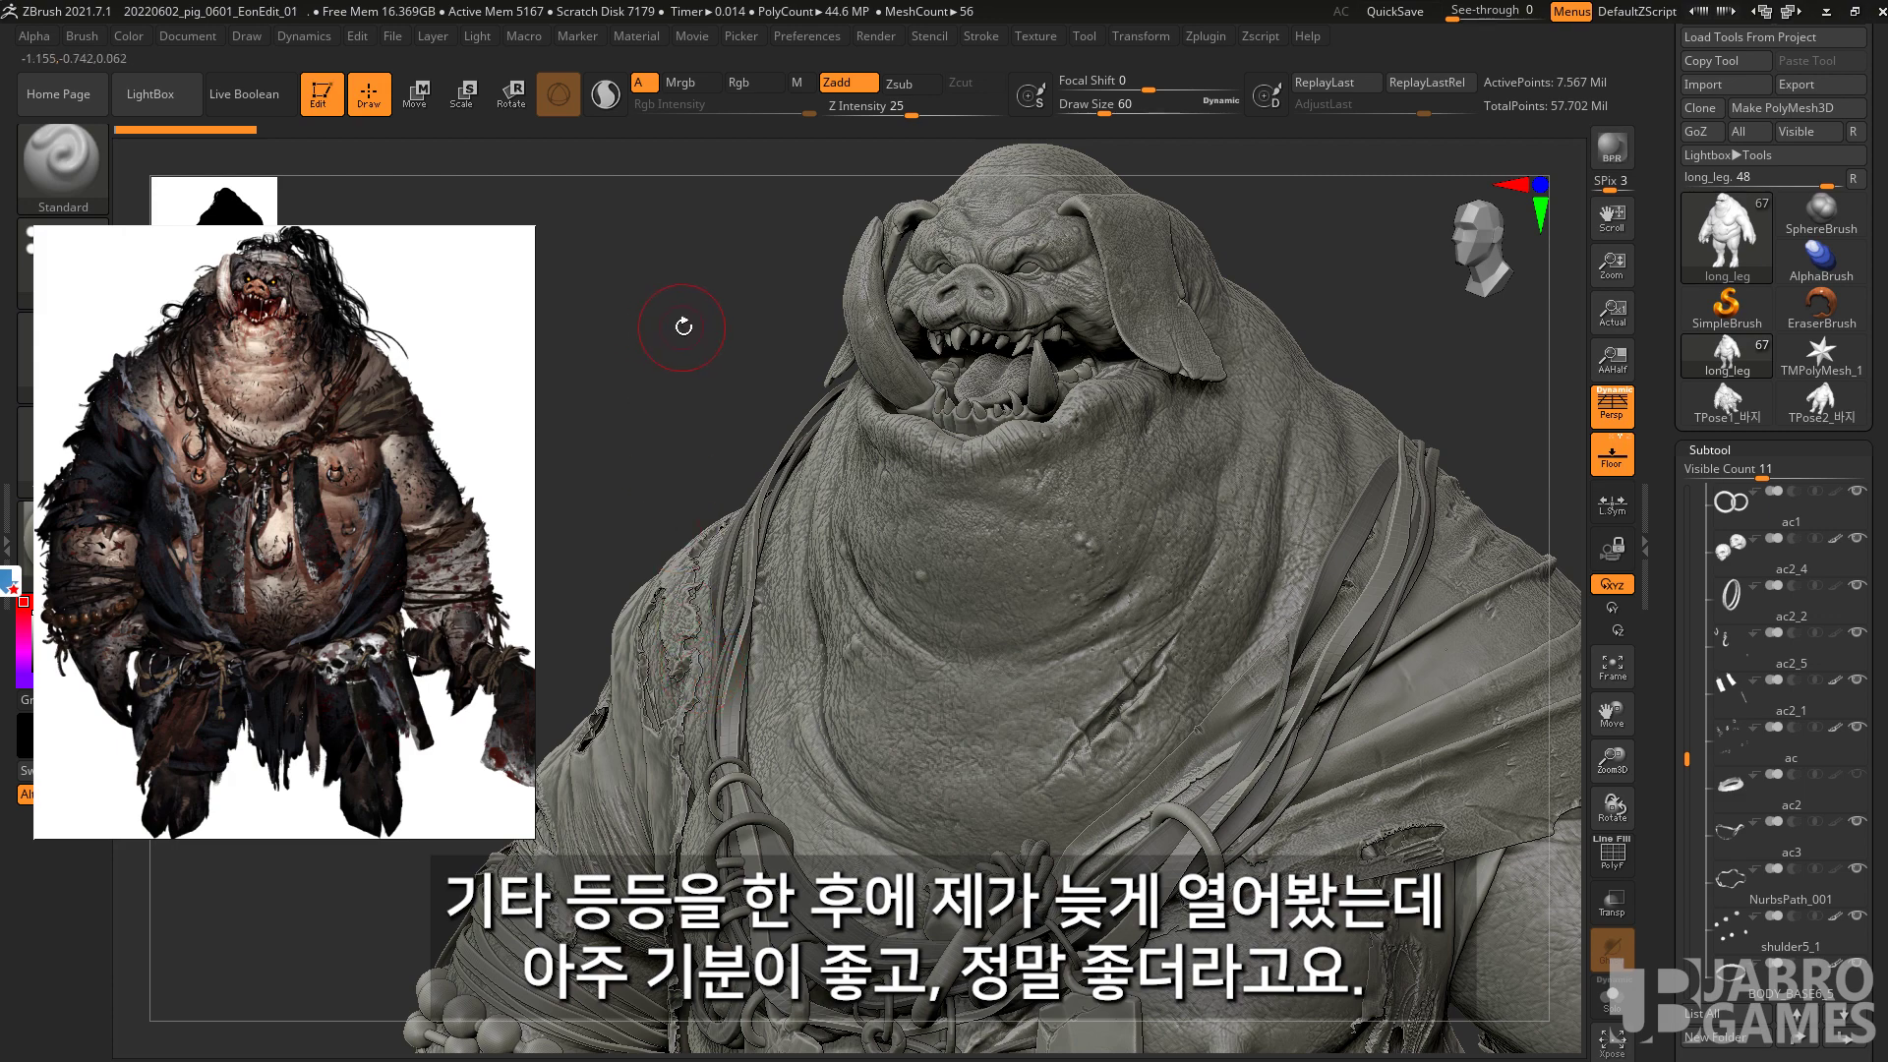
{"action": "left_click_drag", "start_coordinate": [691, 339], "coordinate": [721, 315]}
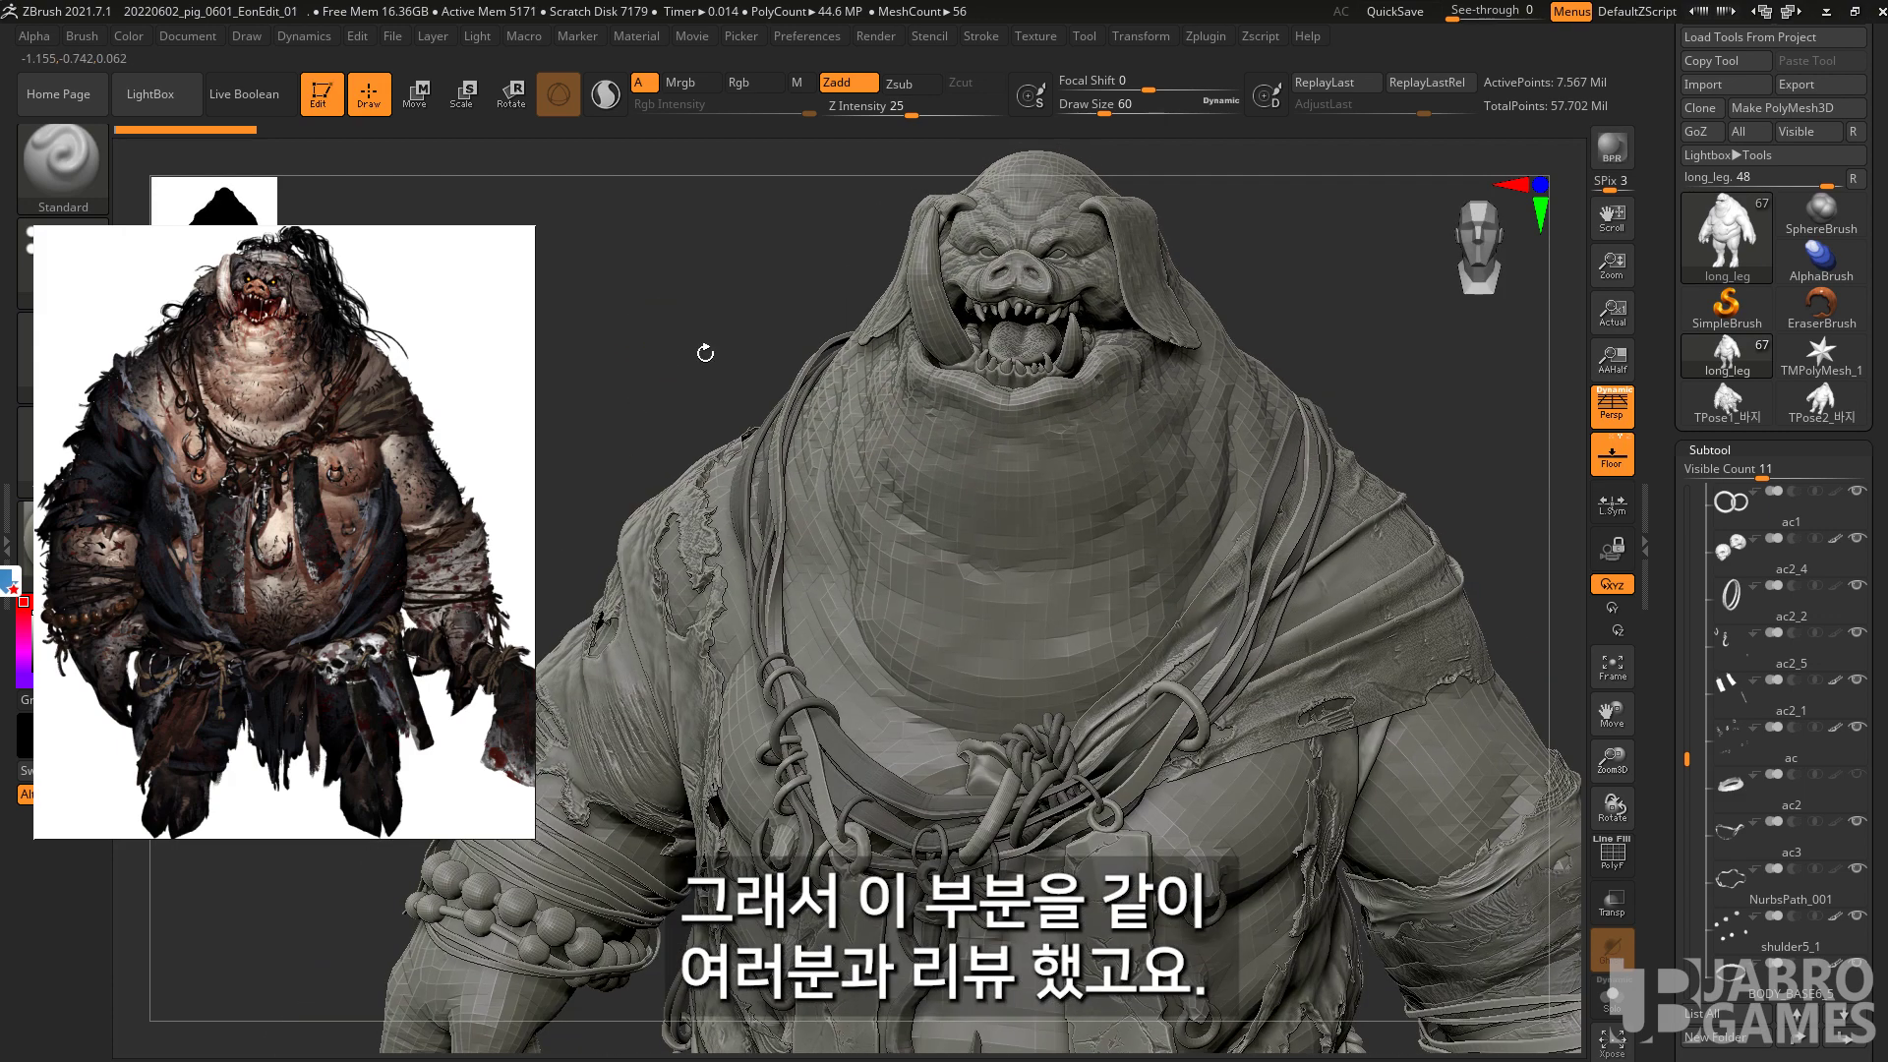
{"action": "key", "text": "shift+f"}
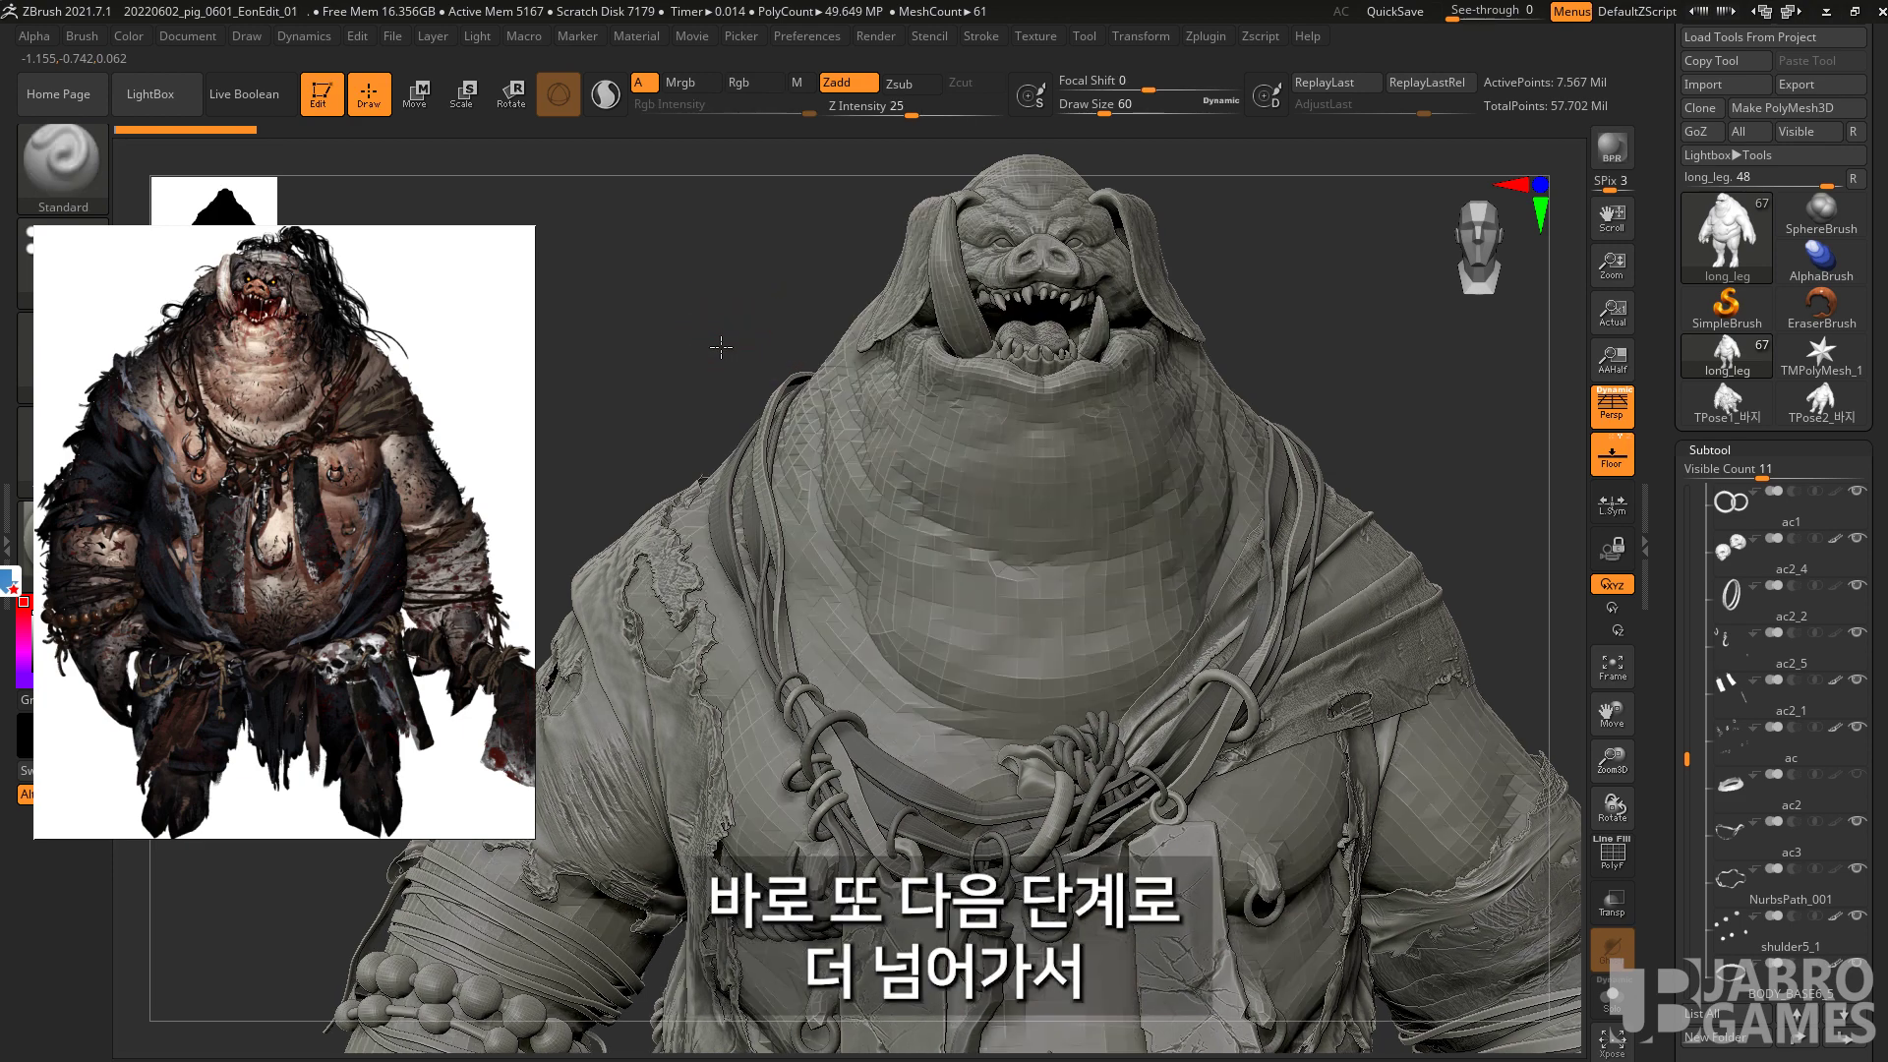
{"action": "key", "text": "shift+f"}
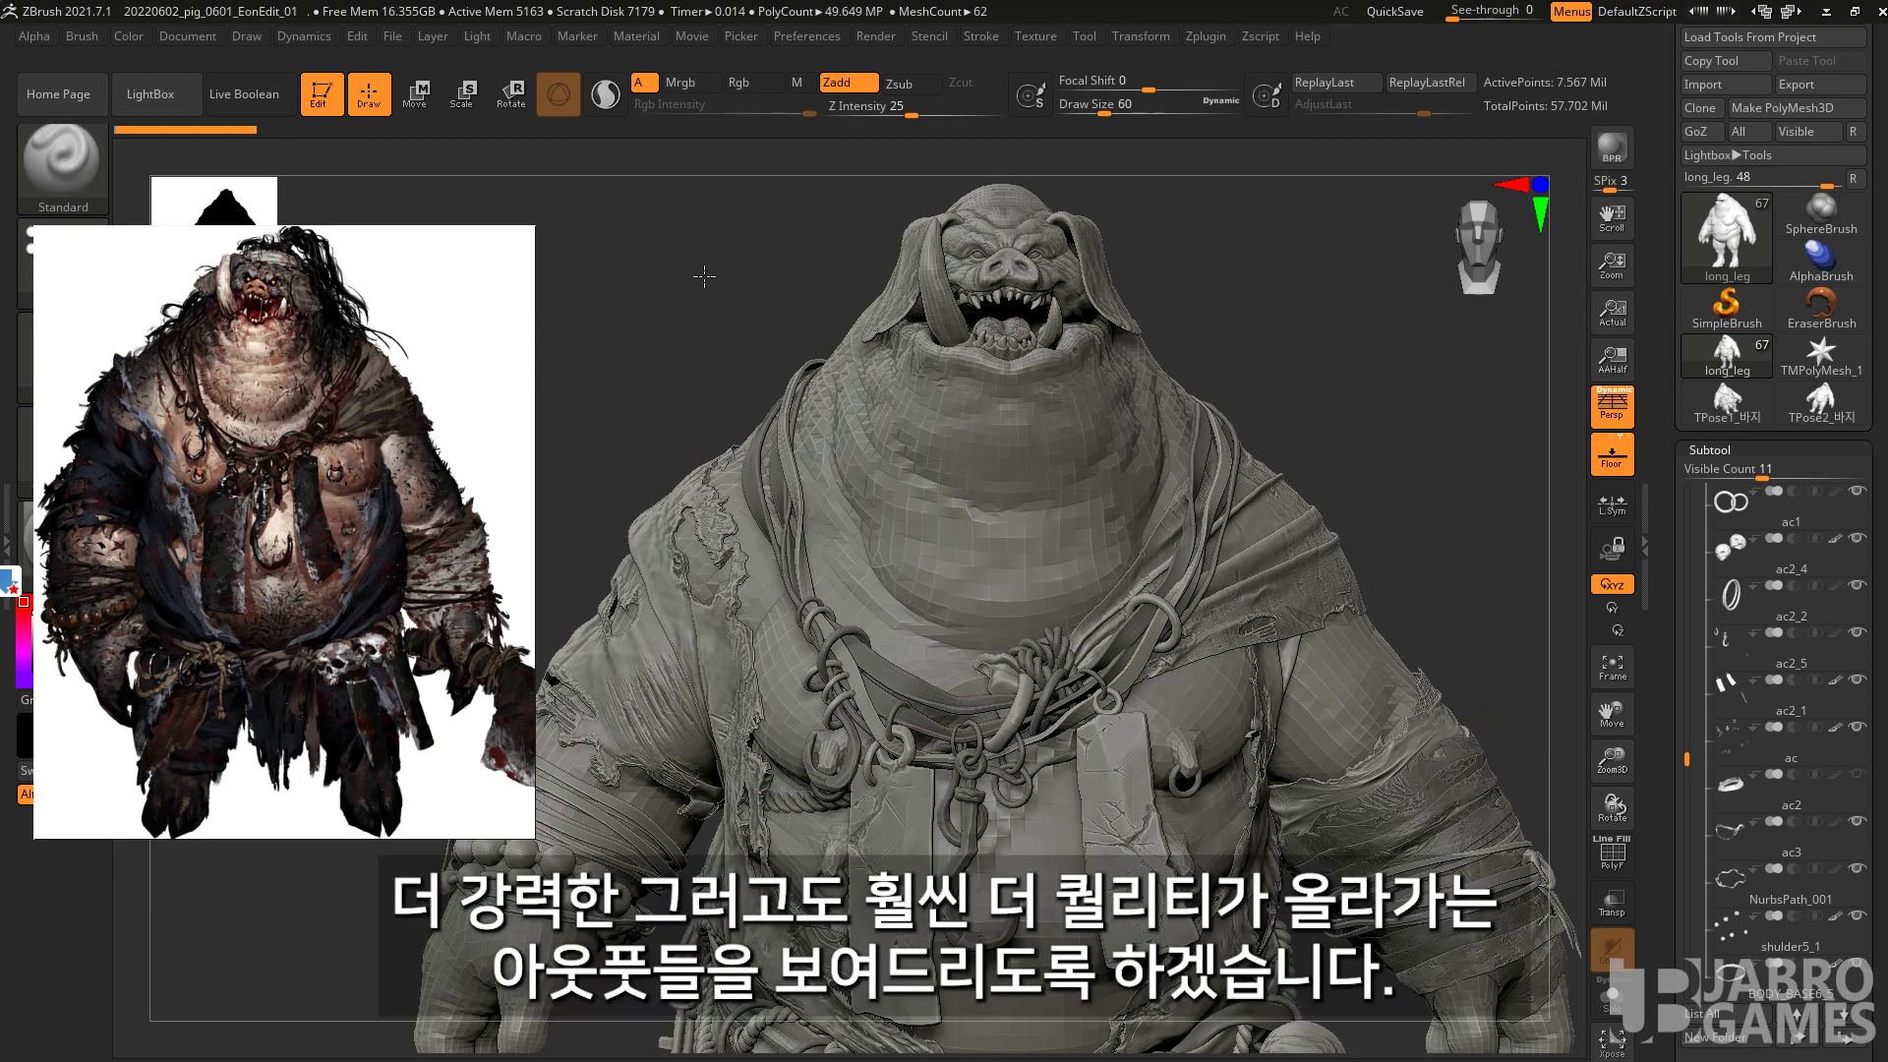
{"action": "left_click_drag", "start_coordinate": [751, 286], "coordinate": [705, 275]}
{"action": "left_click_drag", "start_coordinate": [1423, 447], "coordinate": [1424, 513]}
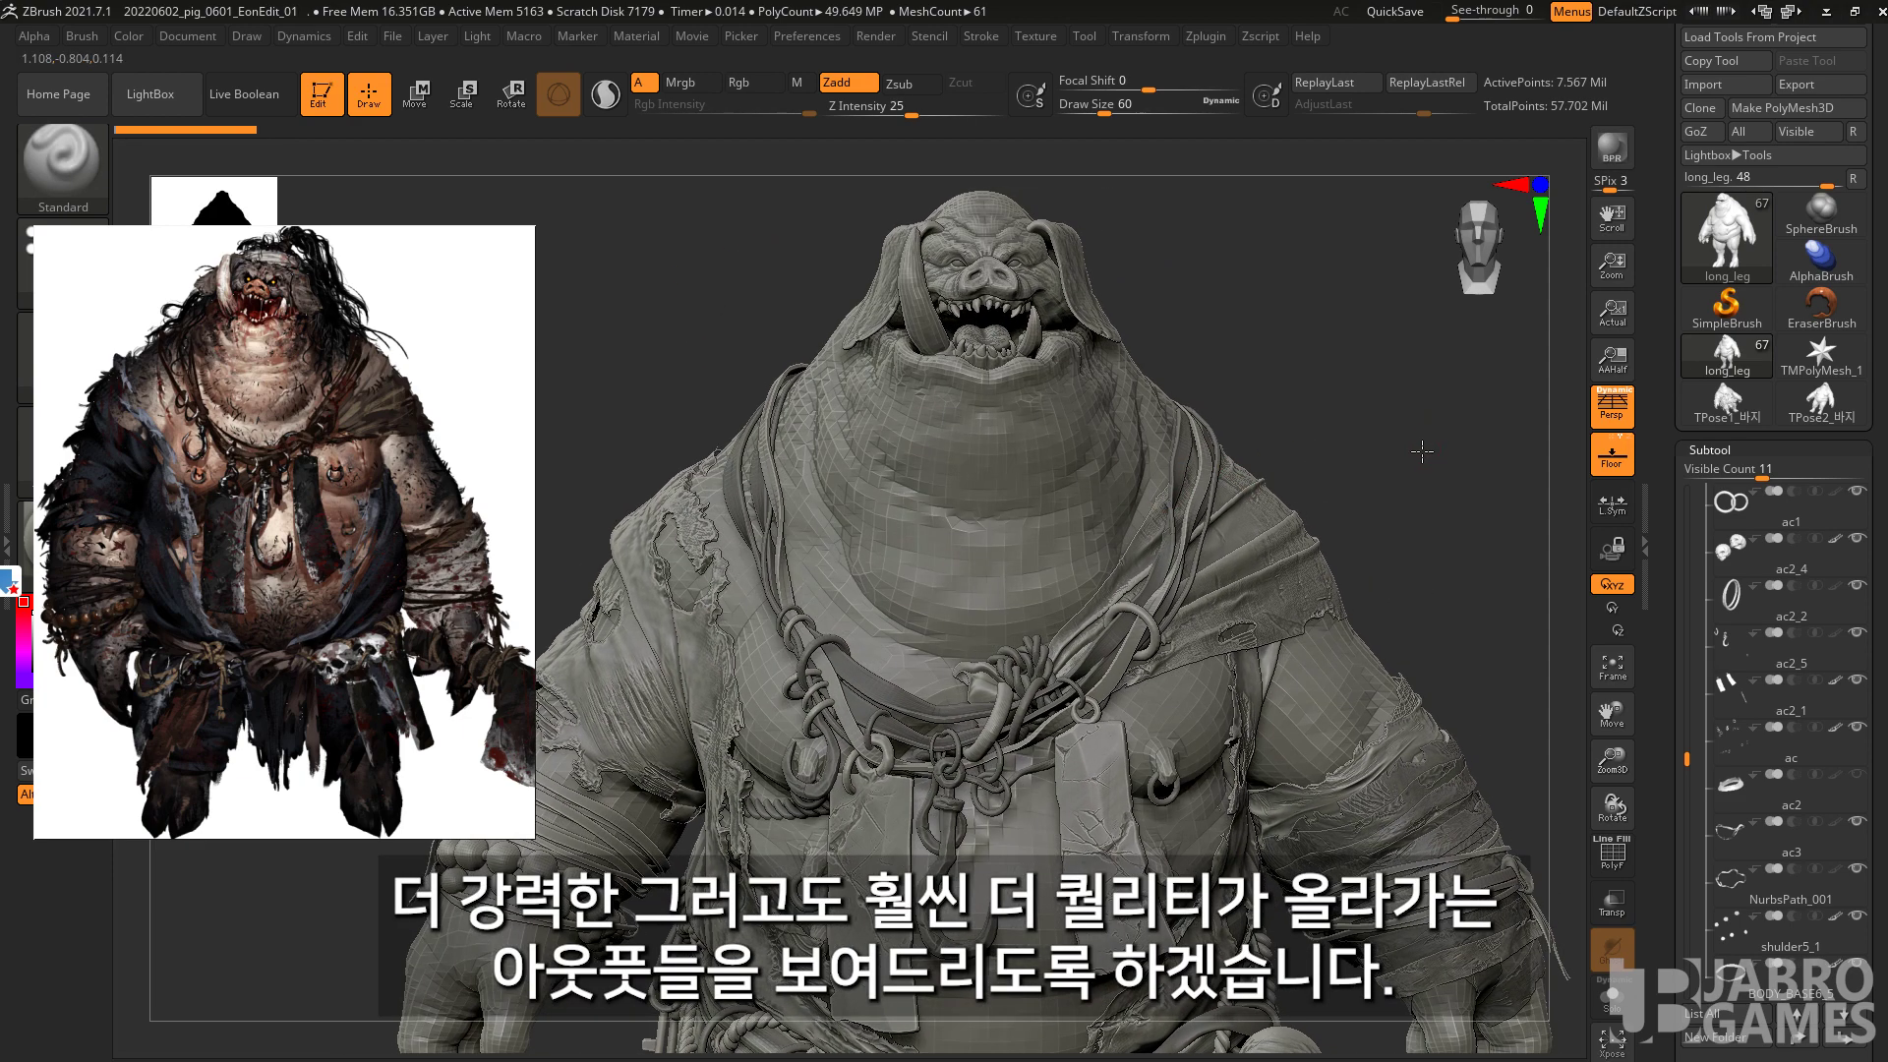